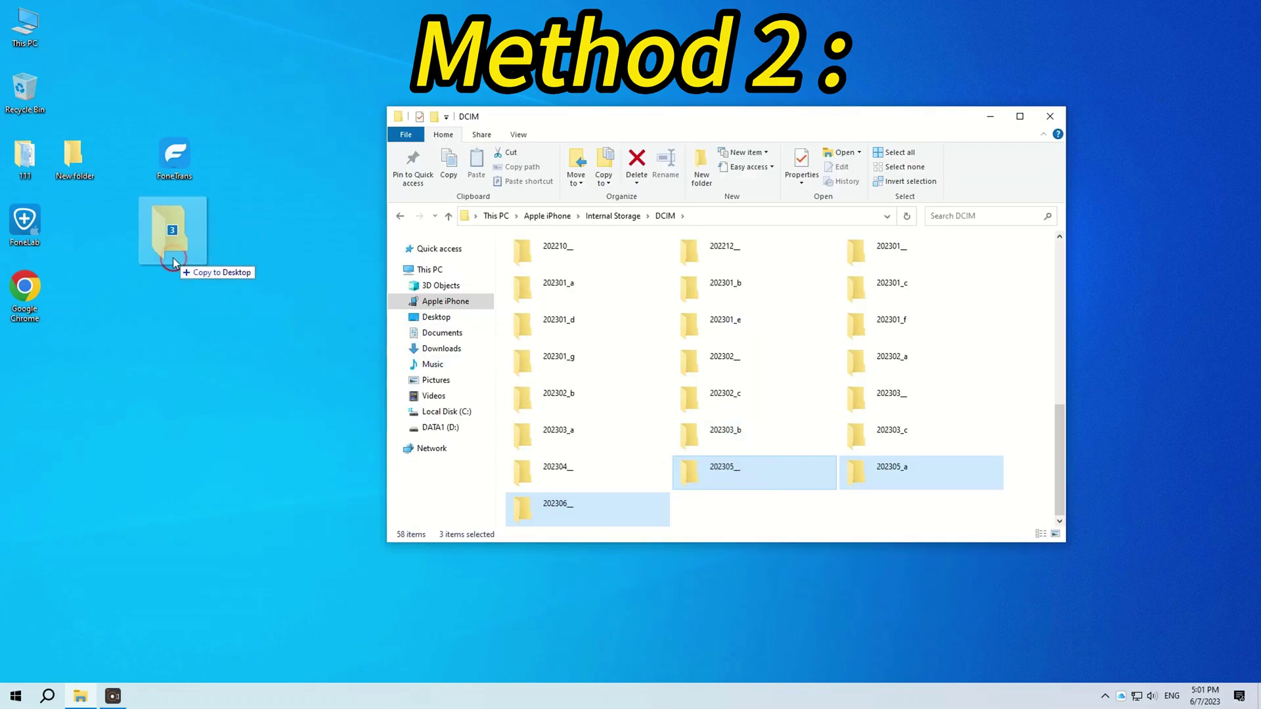
- Copy three iPhone DCIM folders into the desktop New folder and confirm the HEIC export
left_click_drag(158, 250, 74, 154)
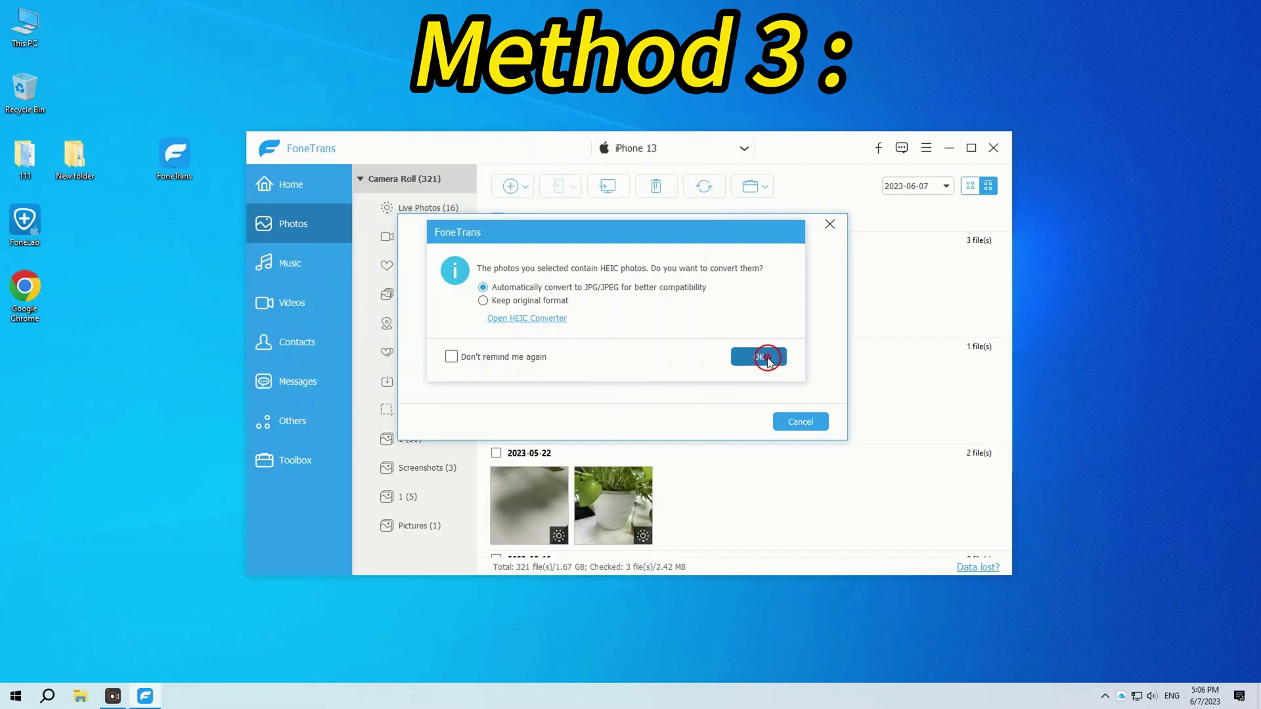
left_click(762, 356)
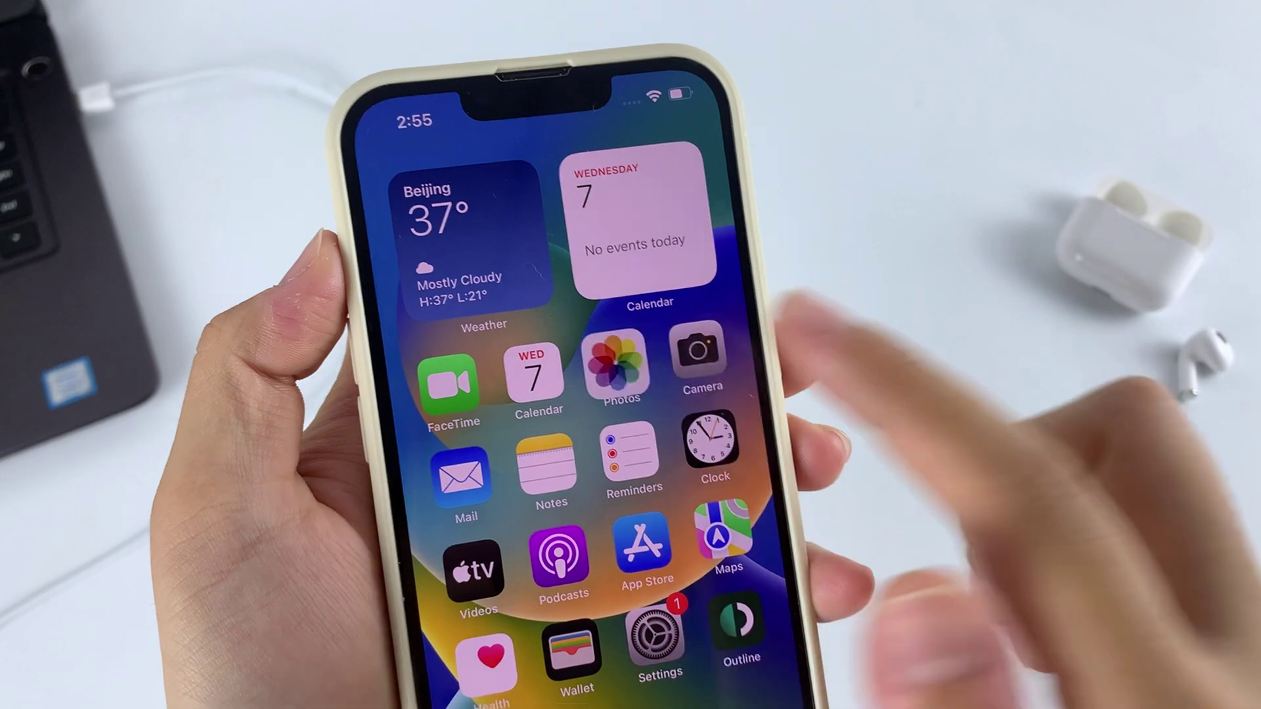
- Open the iPhone Photos app and scroll through the All Photos grid
left_click(615, 367)
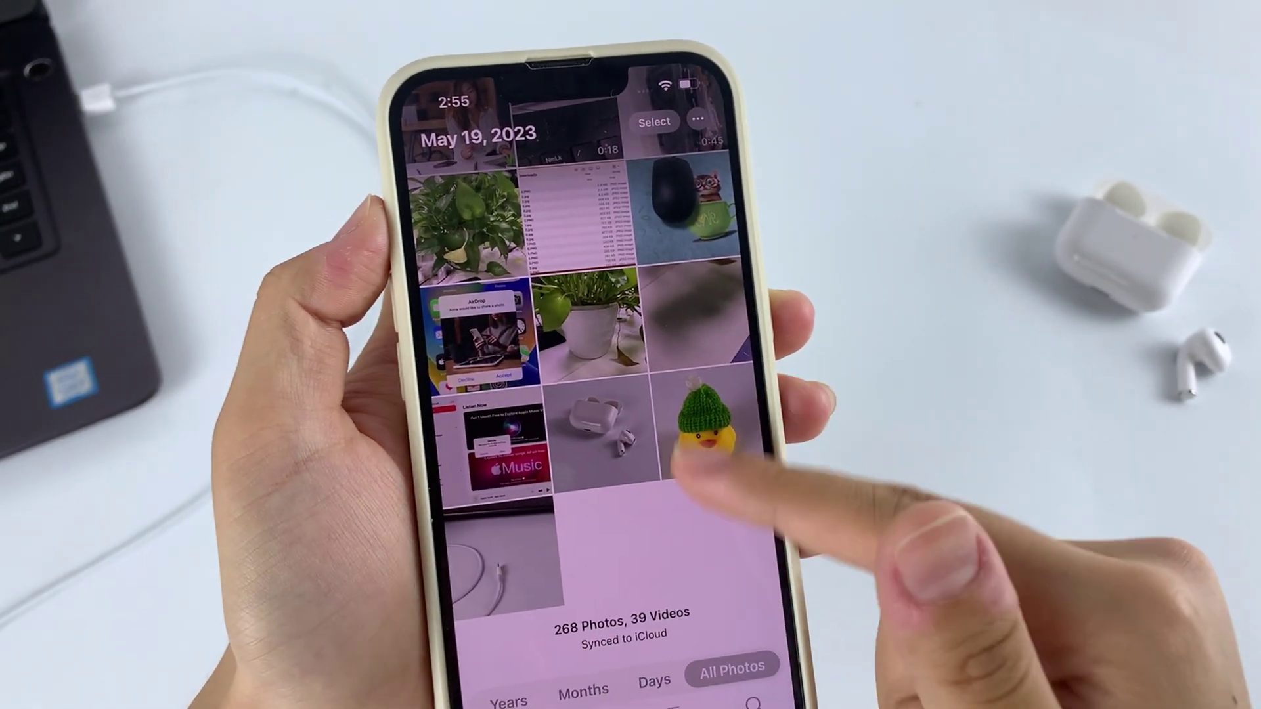
scroll(683, 519, "up", 3)
scroll(683, 519, "down", 3)
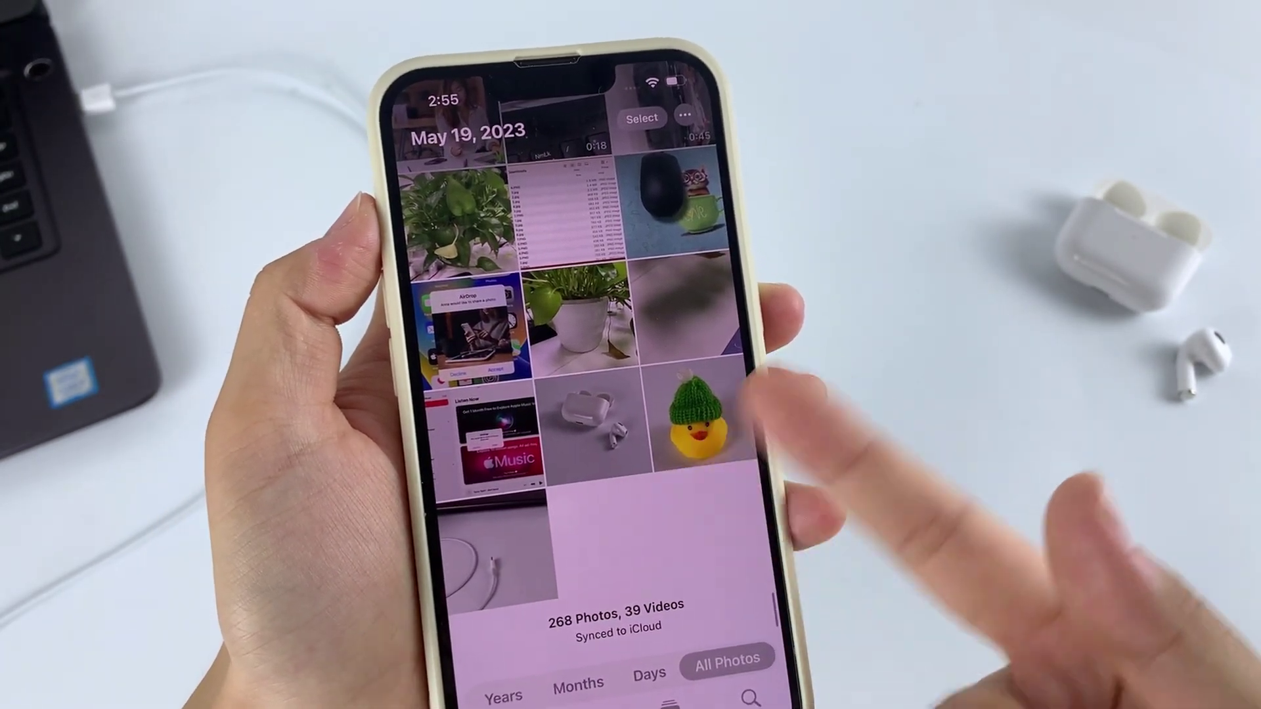
scroll(696, 459, "up", 5)
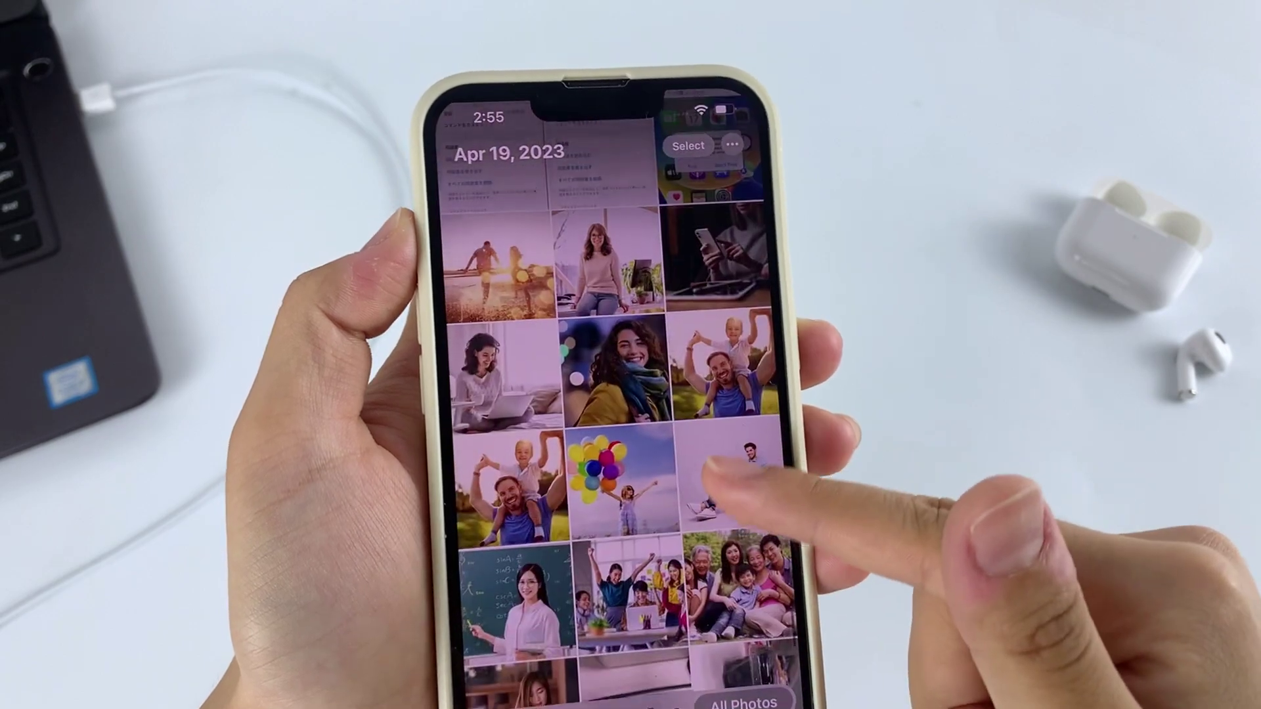
scroll(709, 525, "down", 5)
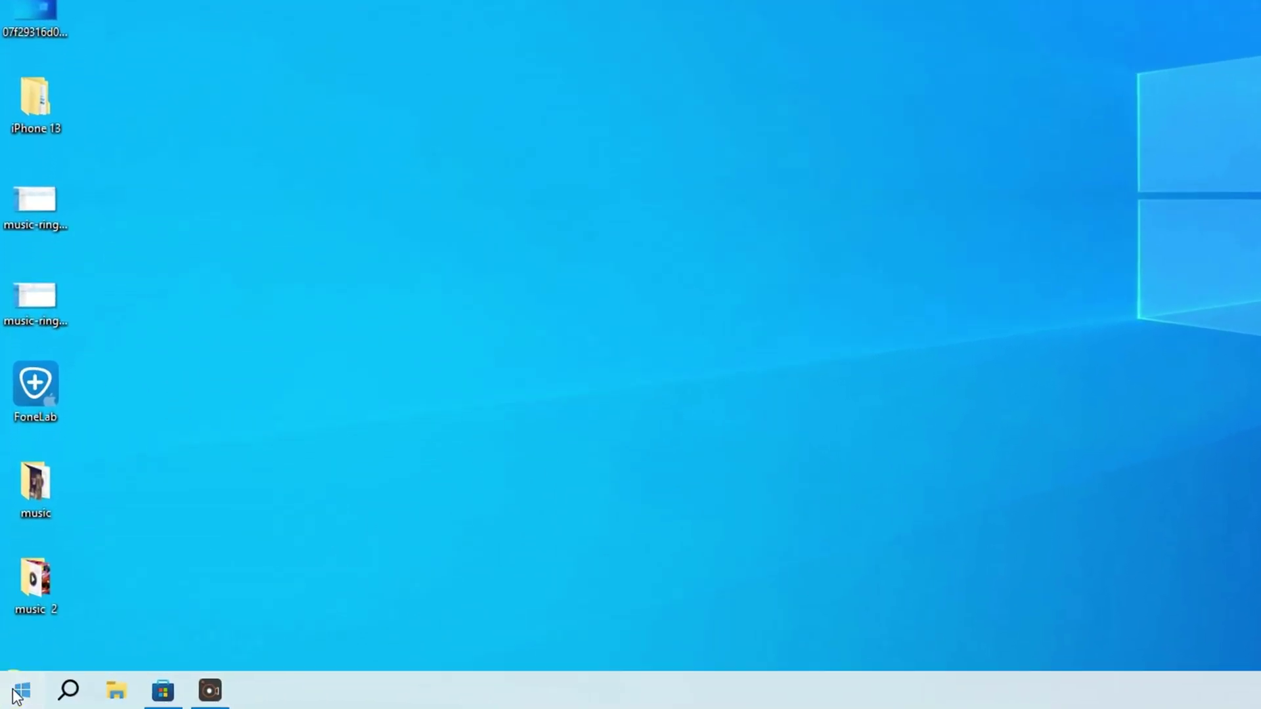
left_click(14, 698)
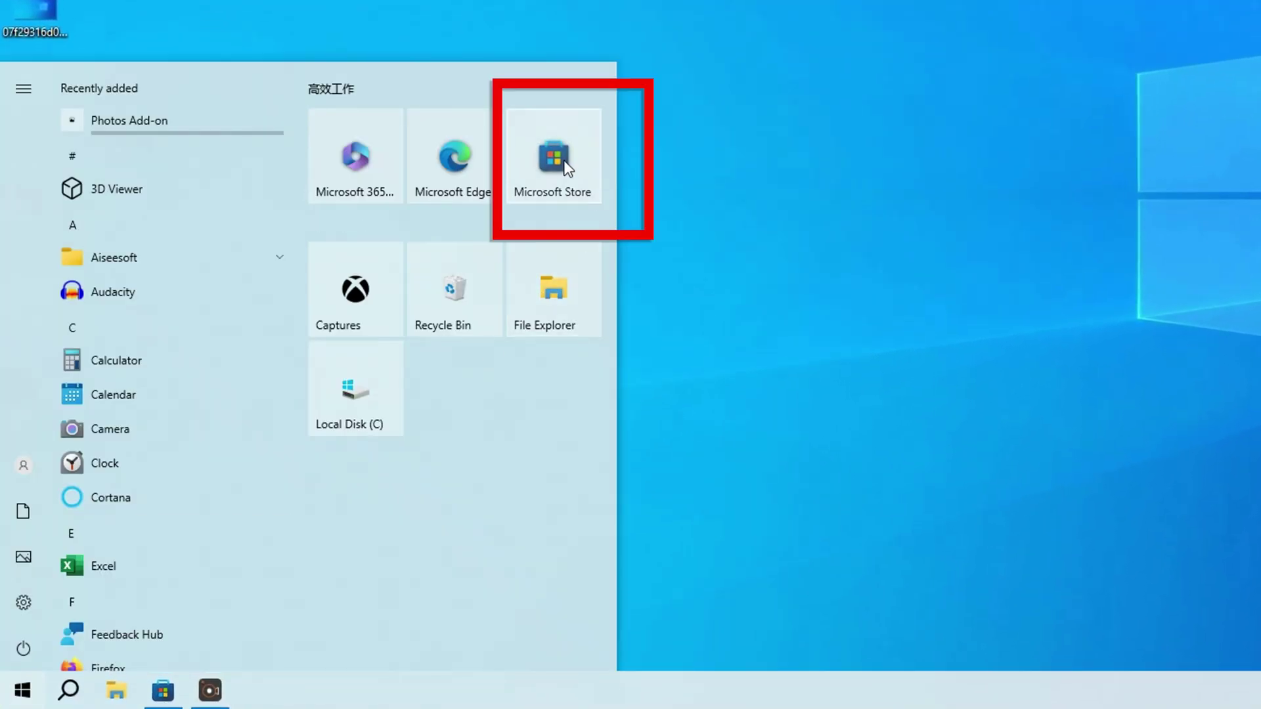
left_click(567, 169)
left_click(563, 45)
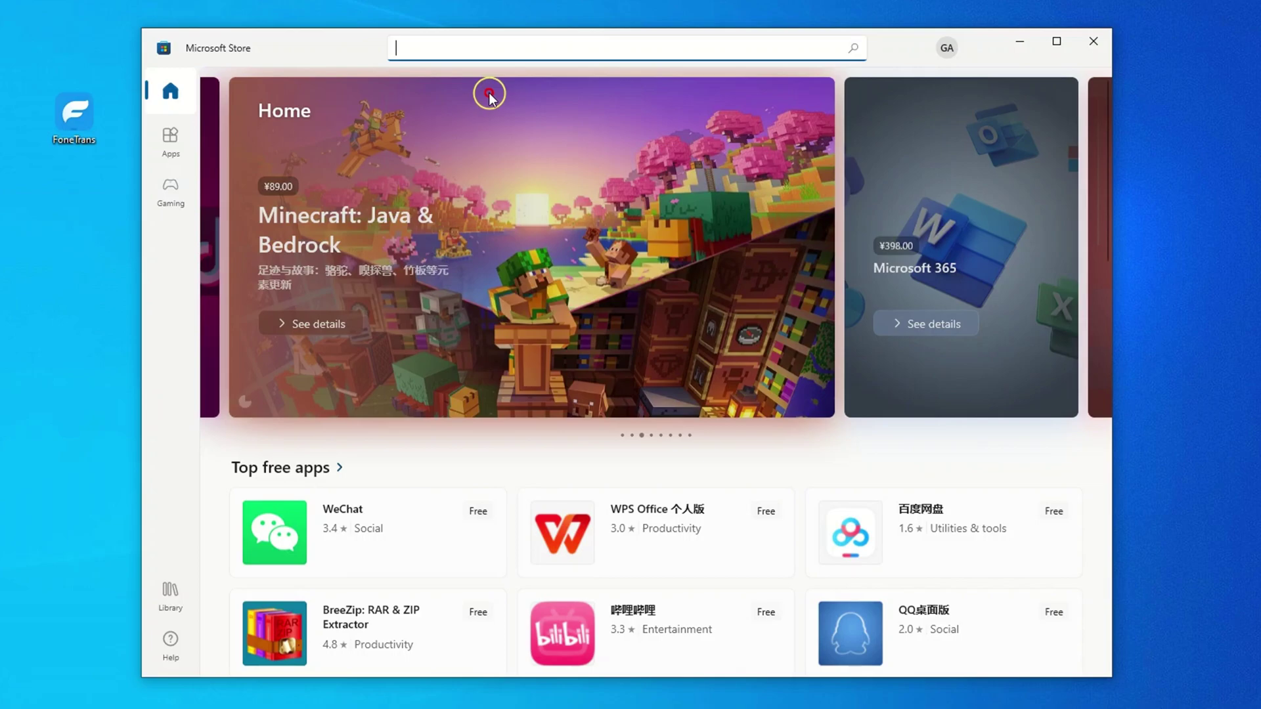
type("itunes")
key("Return")
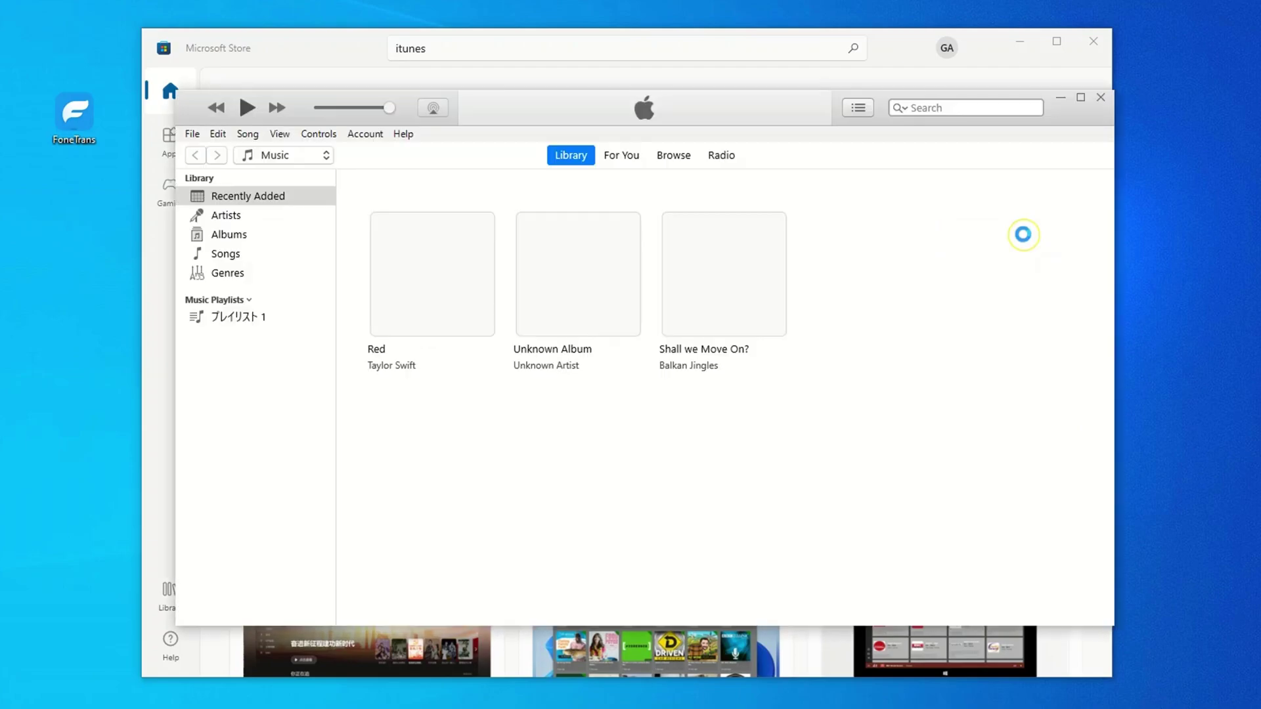
left_click(1093, 41)
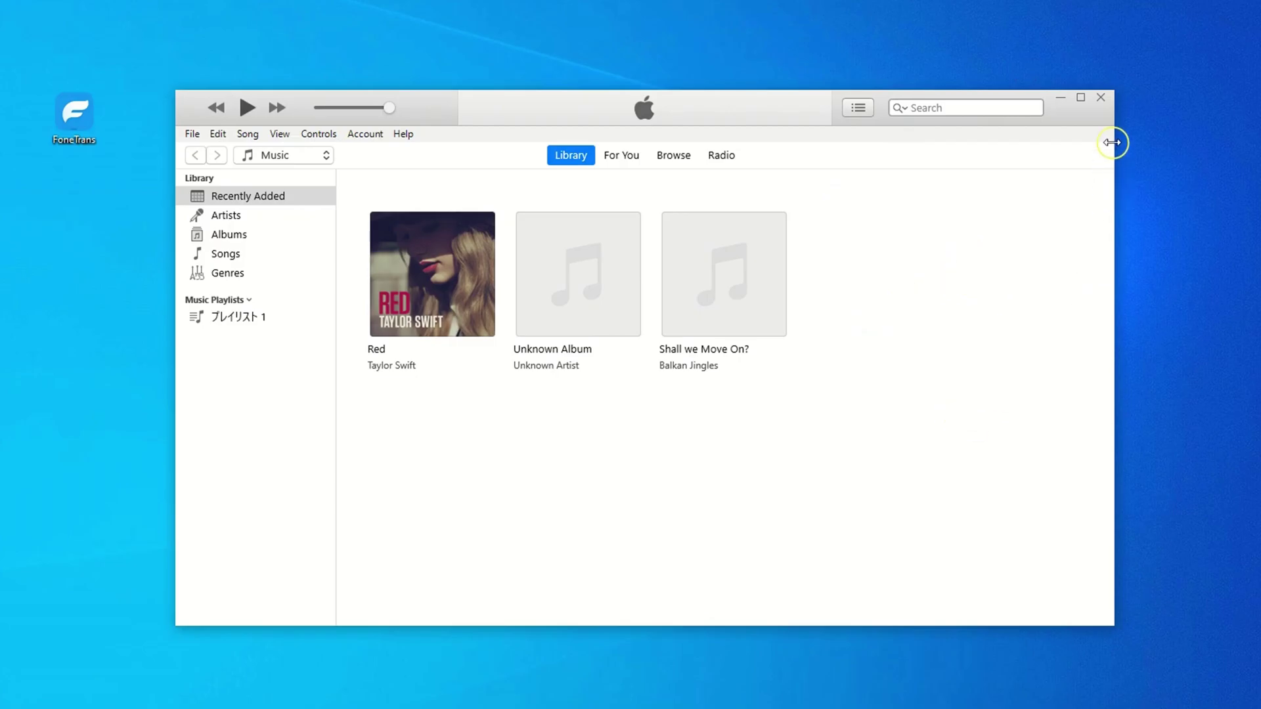
left_click(1101, 100)
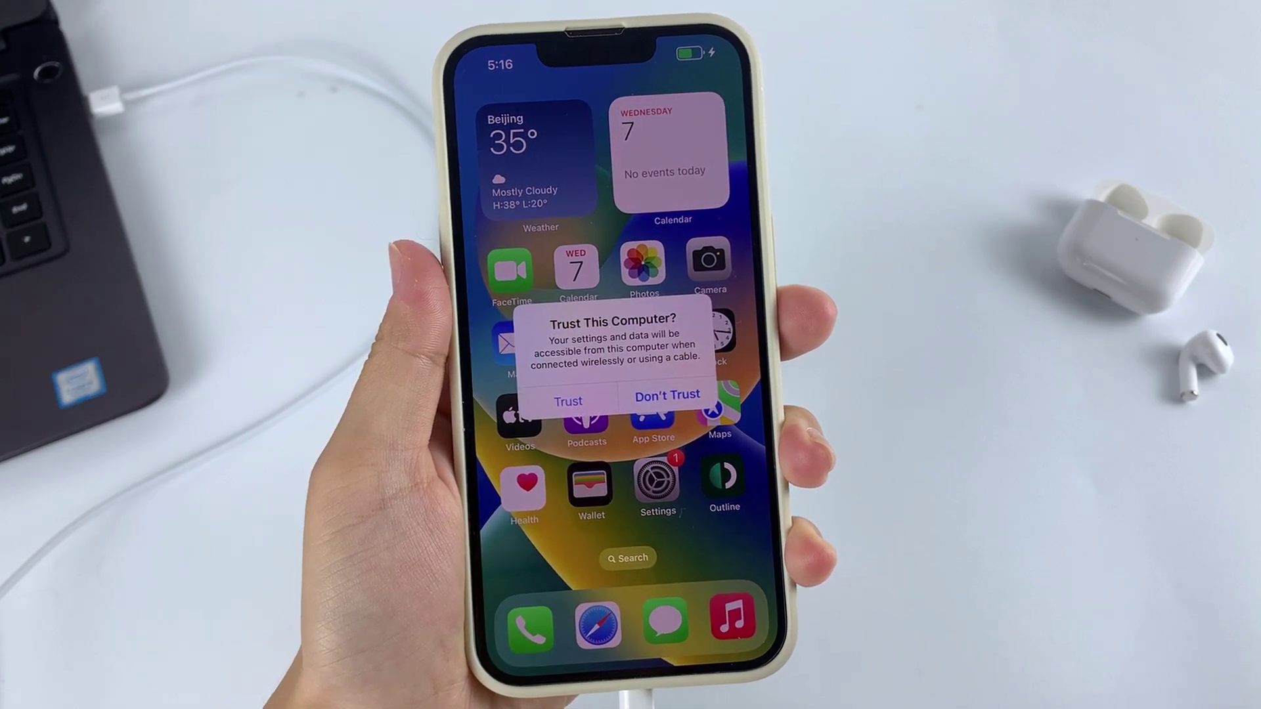
- Trust this computer on the iPhone and start entering the passcode
left_click(568, 401)
left_click(569, 338)
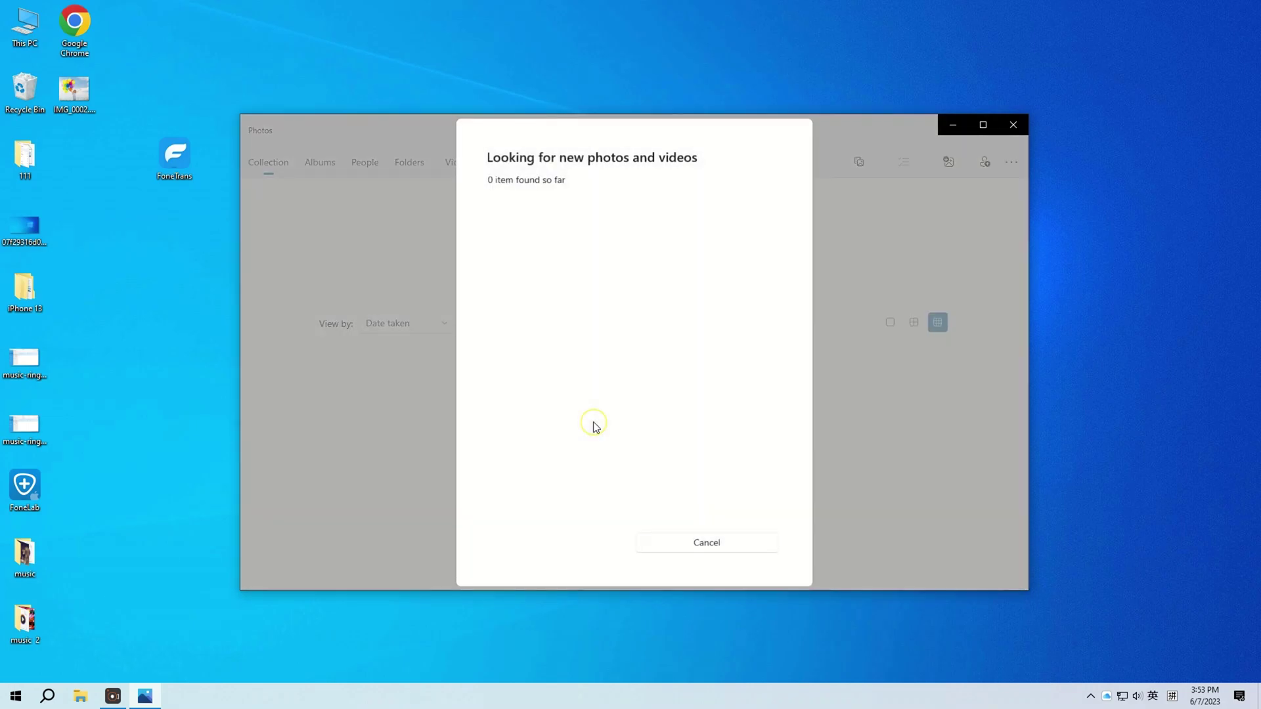
- Cancel the scan, restart Photos from Start, and import from the connected device
left_click(707, 545)
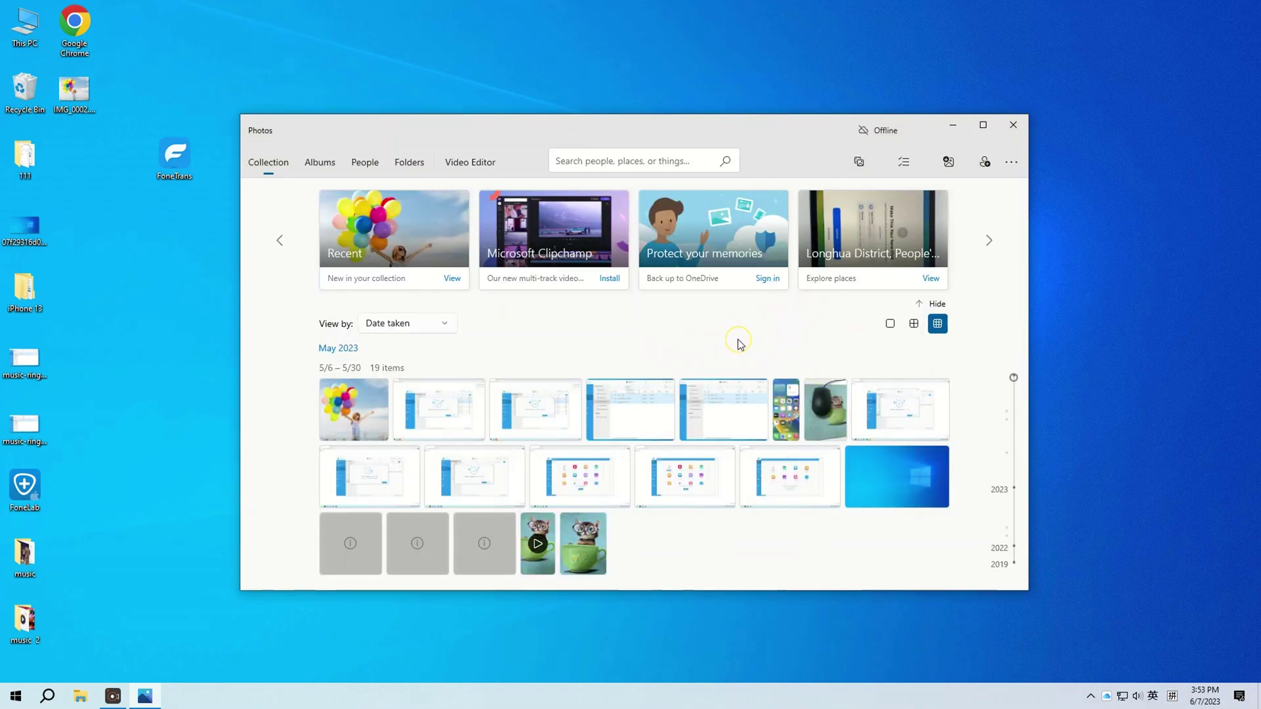
left_click(1018, 124)
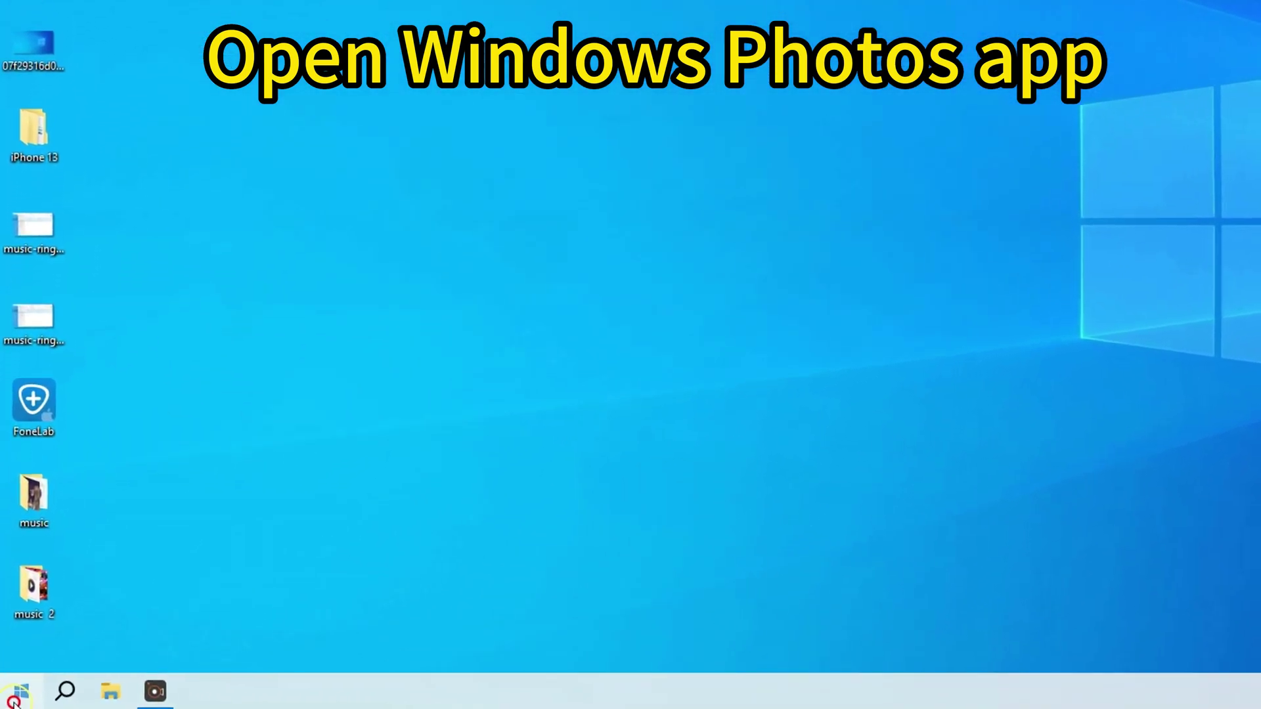
left_click(16, 697)
scroll(95, 444, "down", 10)
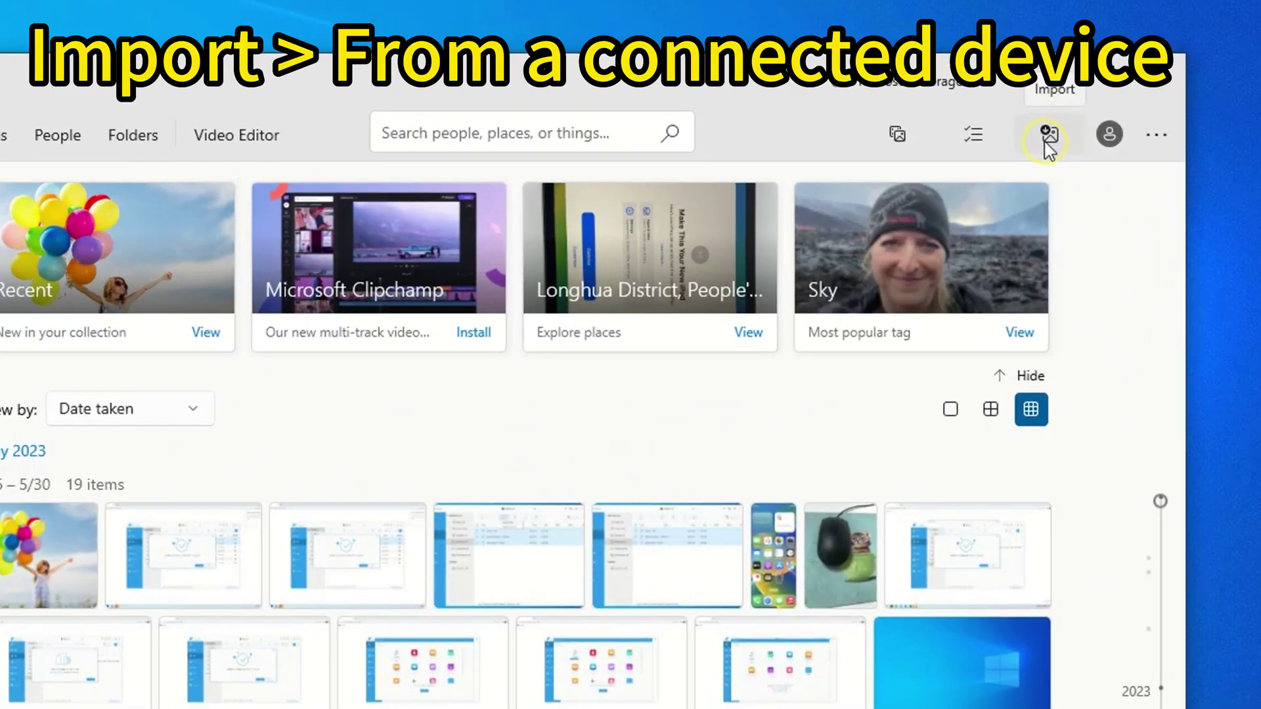
left_click(1056, 98)
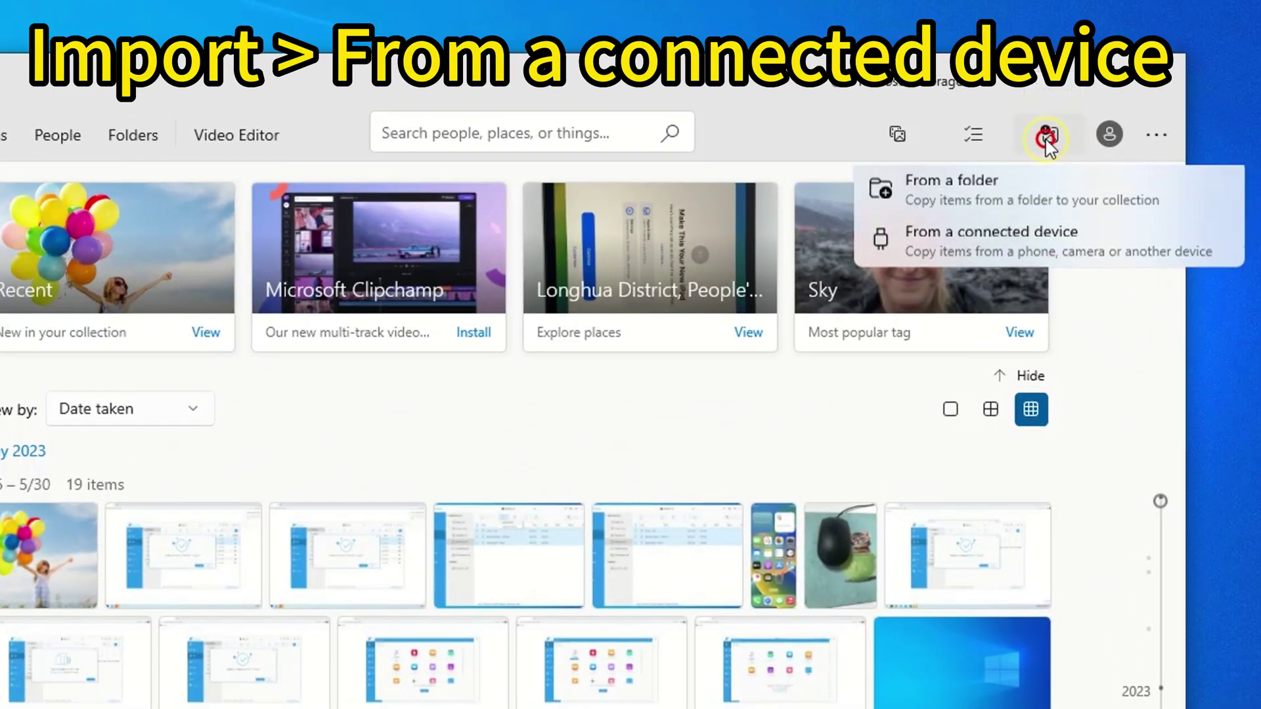
left_click(1036, 248)
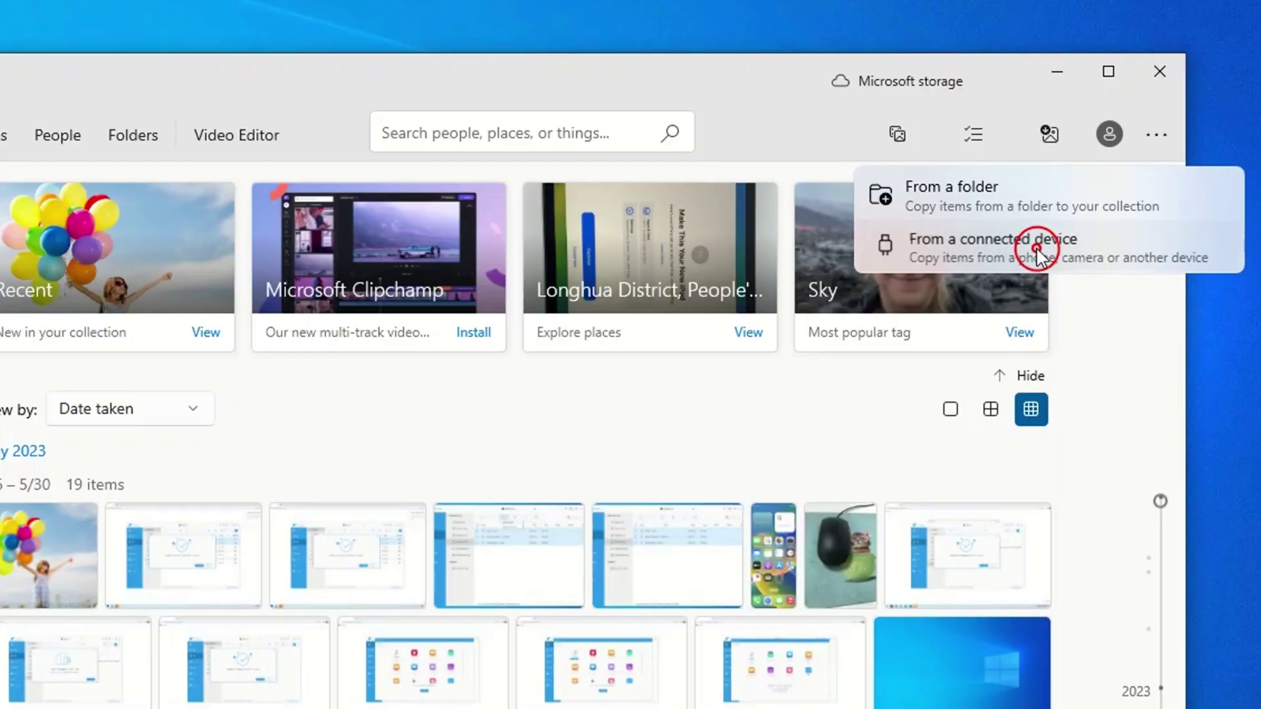
- Import from the connected iPhone and review its 40 items grouped by month
left_click(1037, 248)
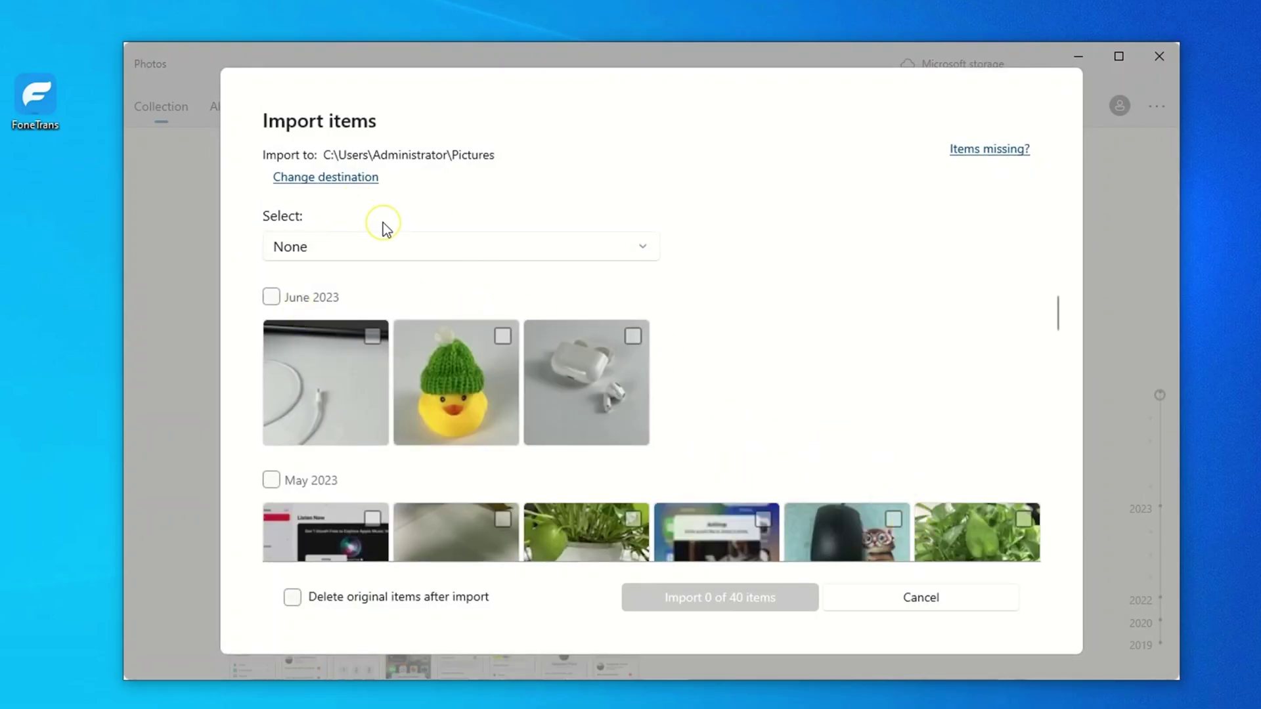
scroll(609, 398, "down", 10)
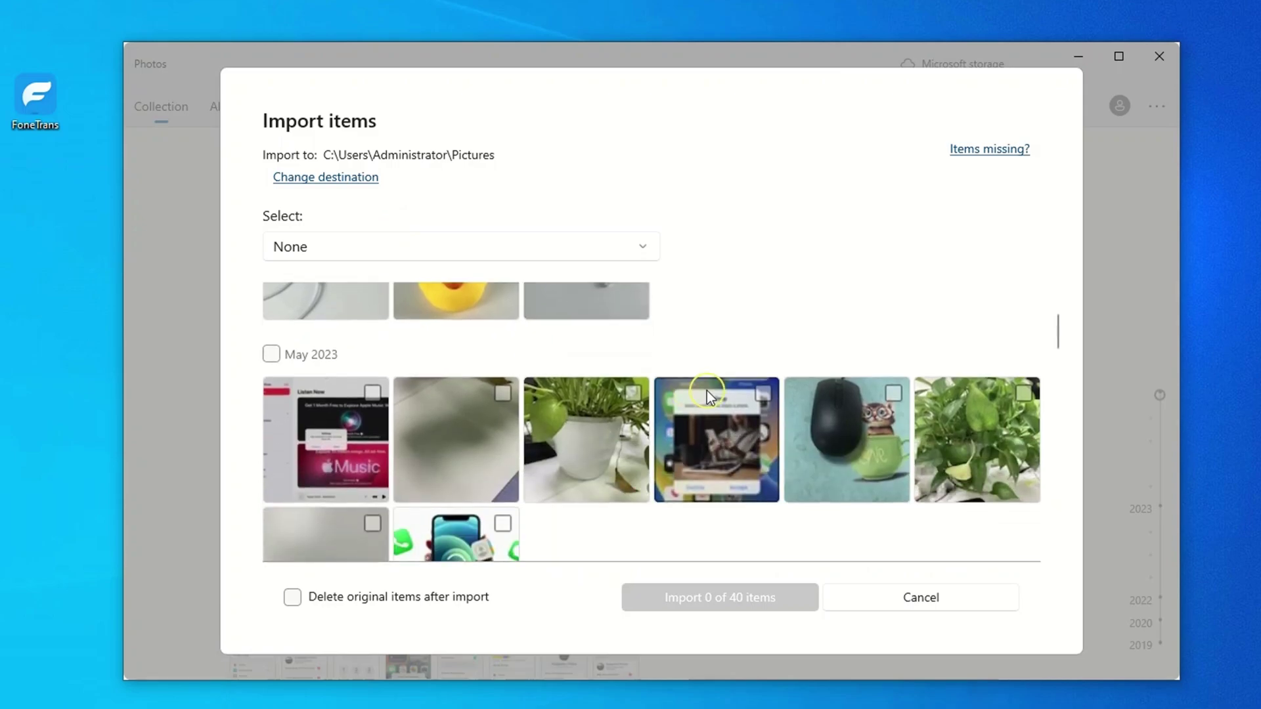
scroll(719, 390, "down", 5)
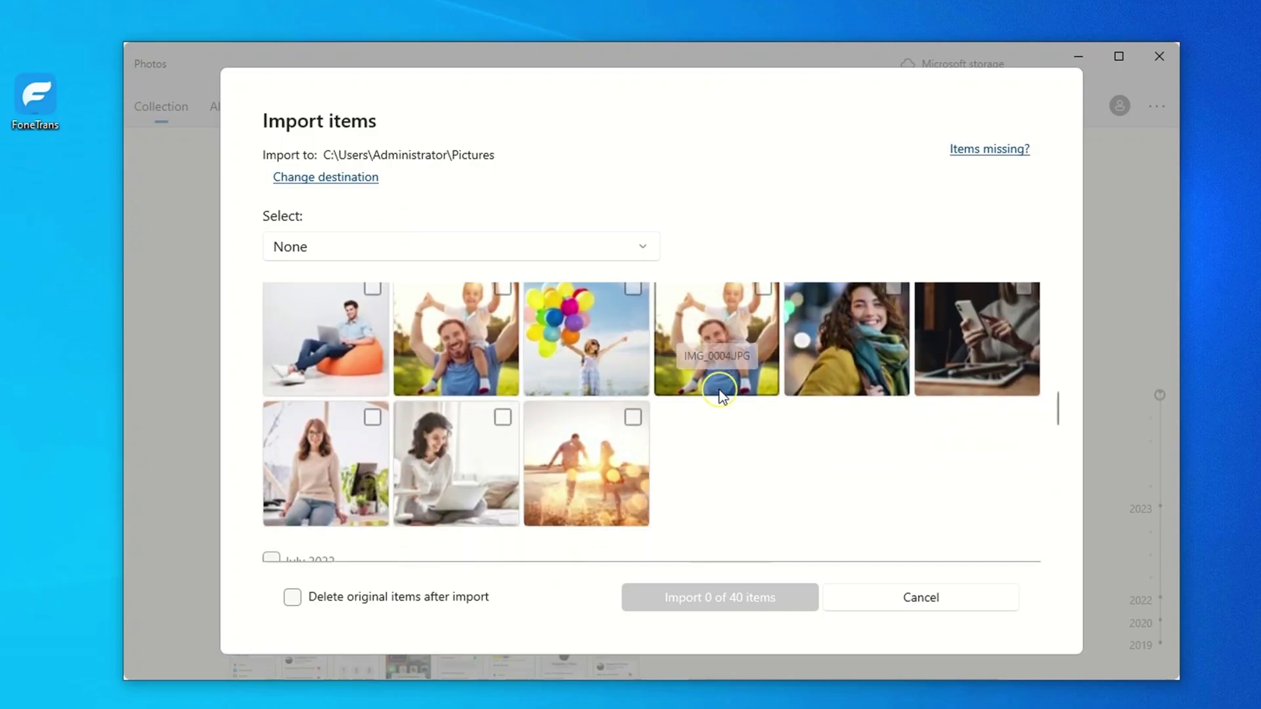
scroll(719, 391, "up", 5)
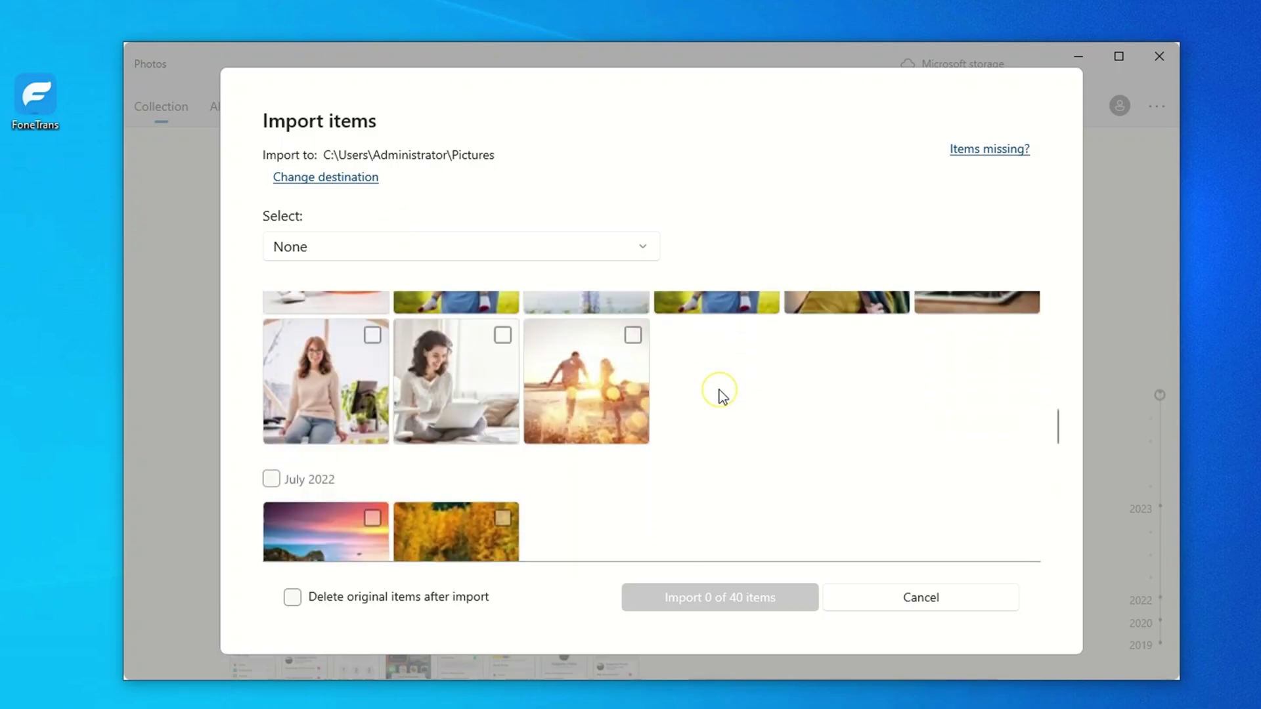
scroll(720, 390, "up", 5)
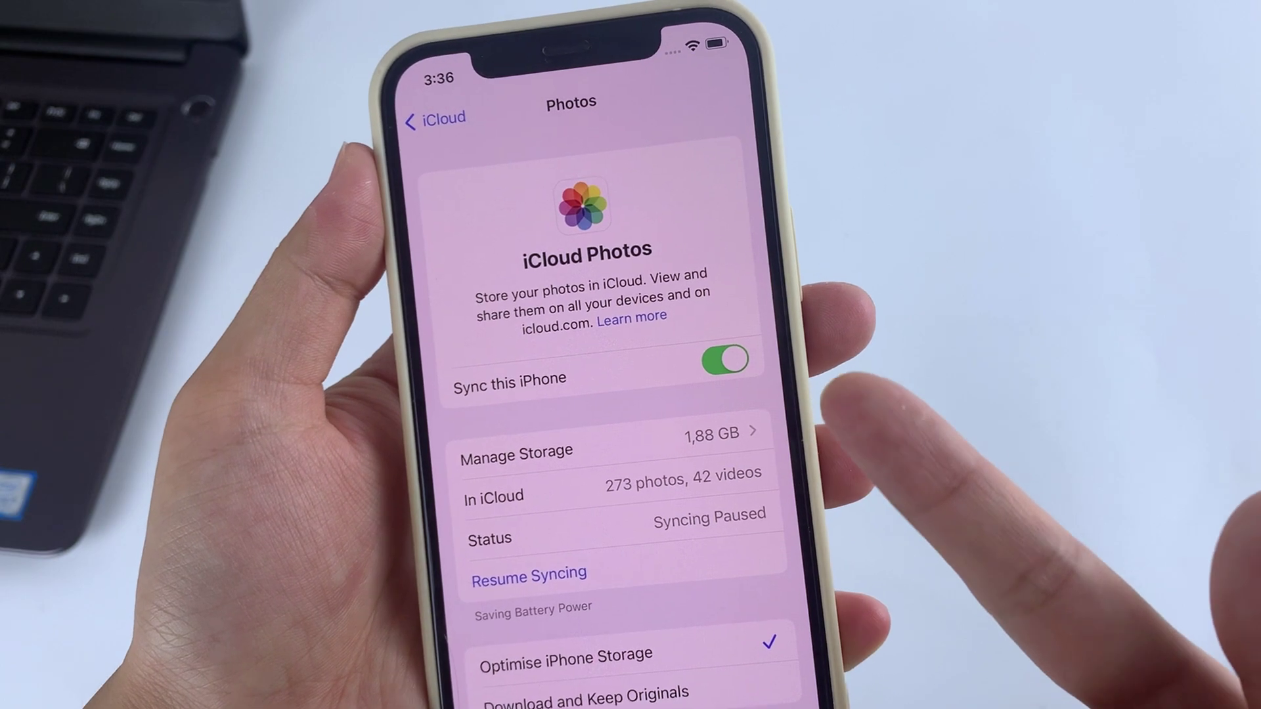
- Switch off Sync this iPhone in the iCloud Photos settings
left_click(725, 372)
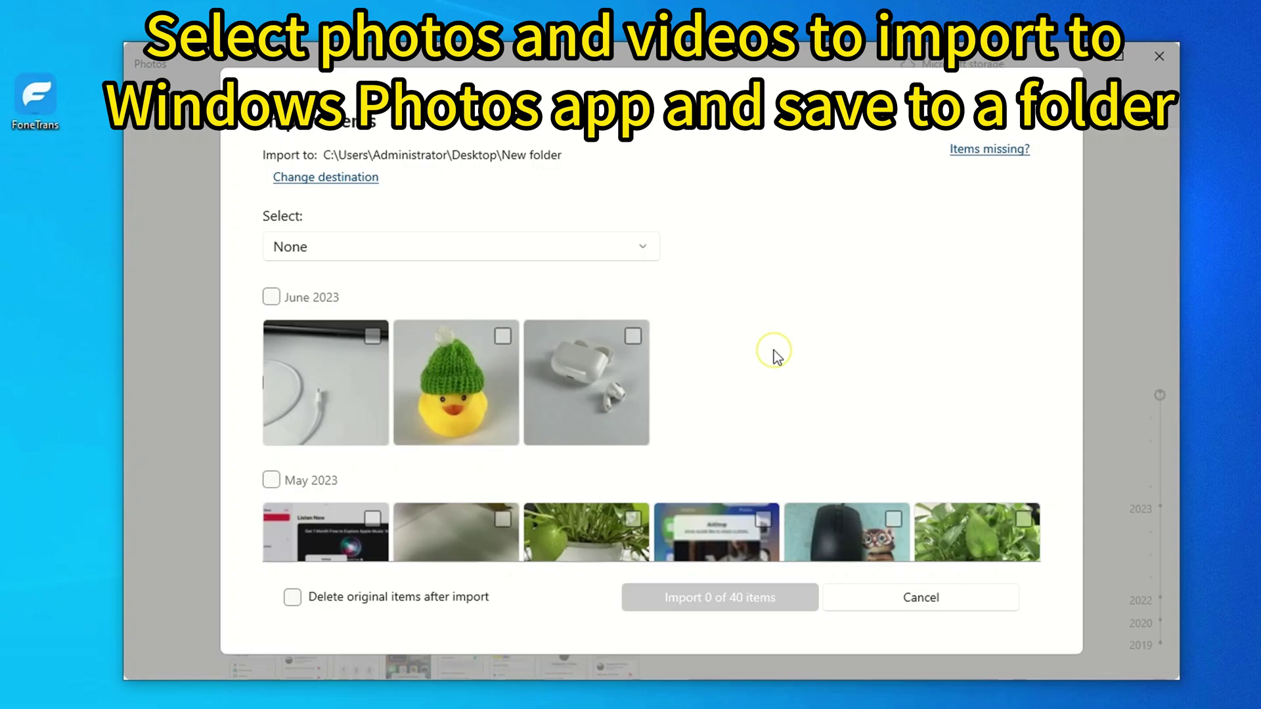
- Set the import selection to None, then tick the June 2023 group and individual photos
left_click(586, 244)
left_click(499, 172)
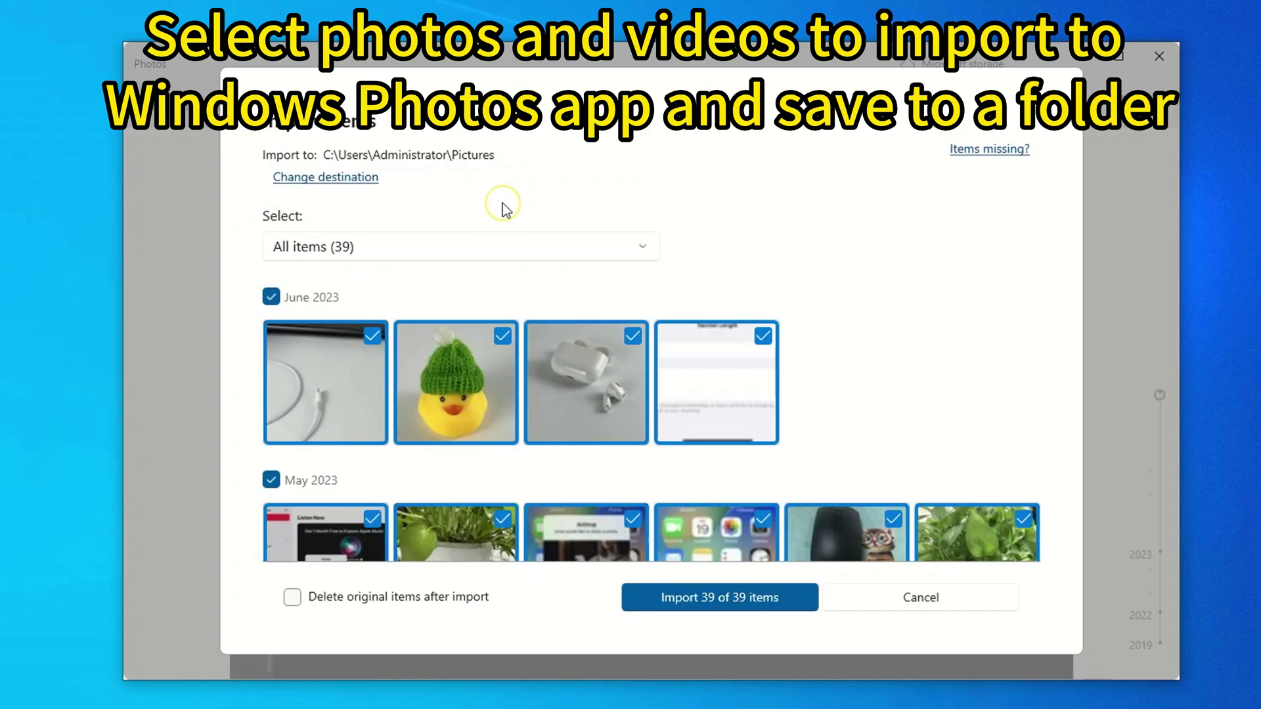
left_click(568, 246)
left_click(629, 285)
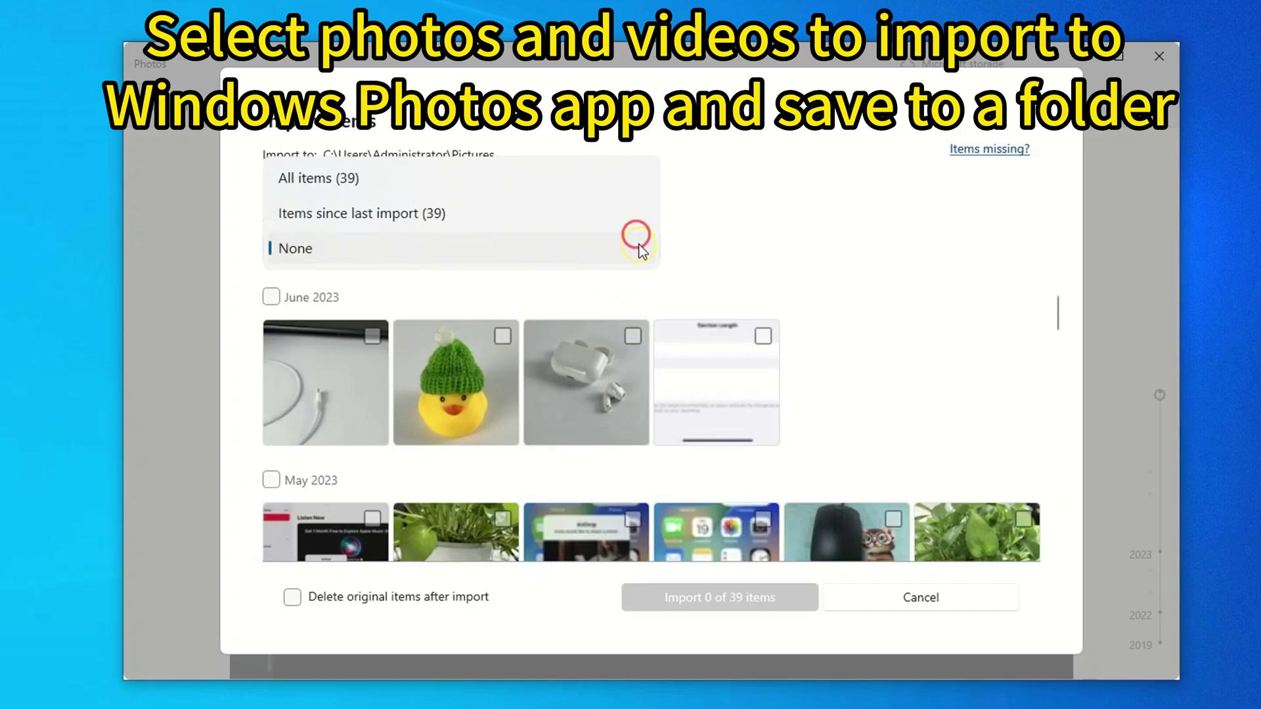
left_click(469, 254)
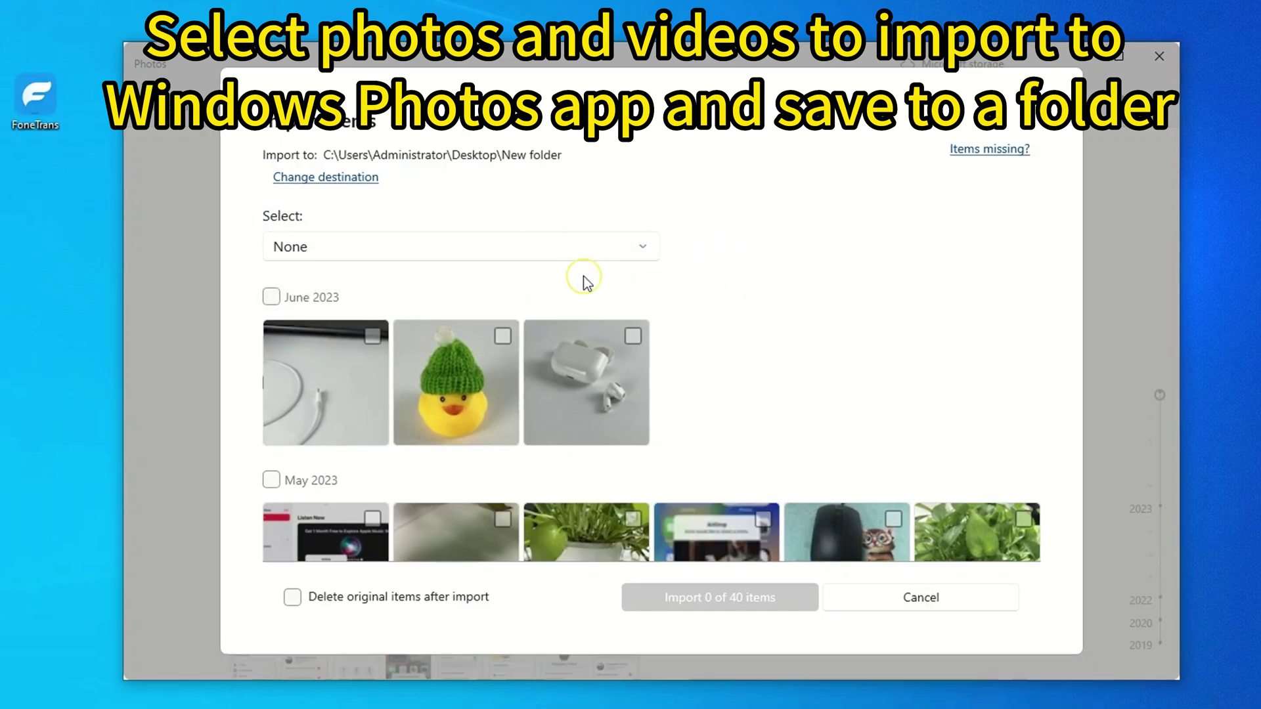
left_click(272, 299)
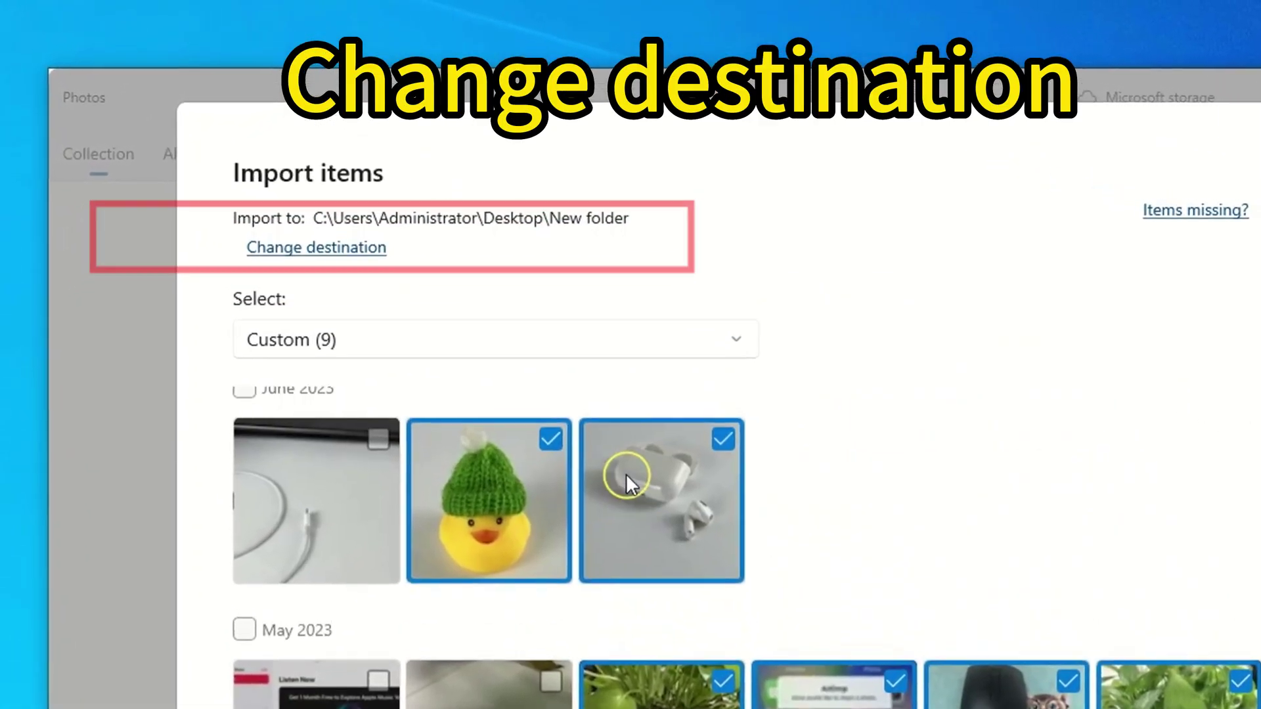
- Change the import destination to the New folder on the Desktop
left_click(331, 252)
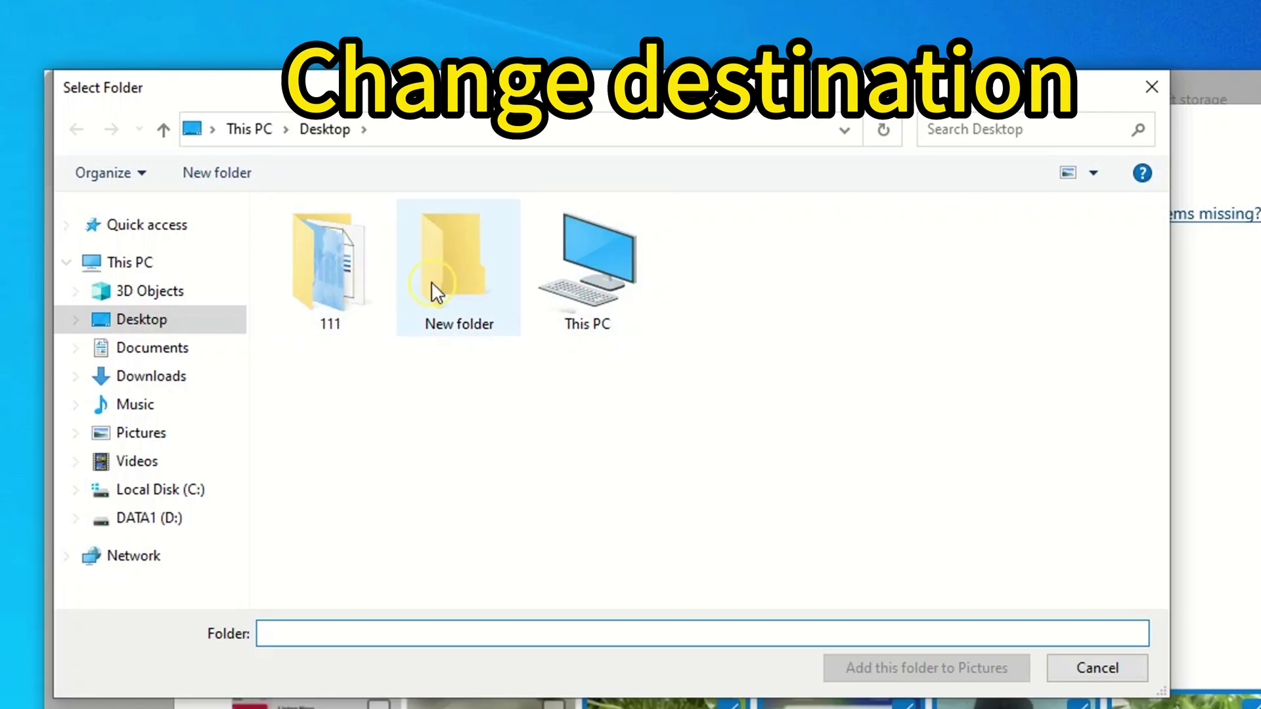
left_click(467, 273)
left_click(957, 668)
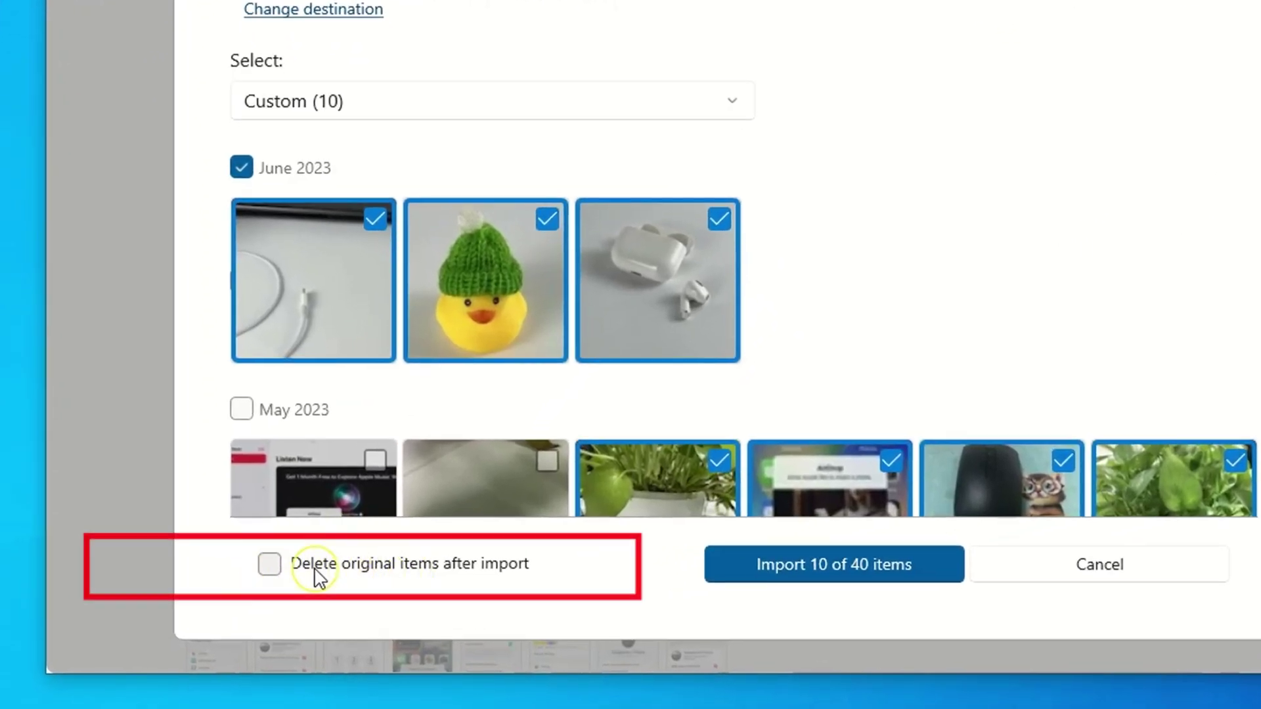
- Import the 10 chosen items with originals deleted from the iPhone afterwards
left_click(271, 567)
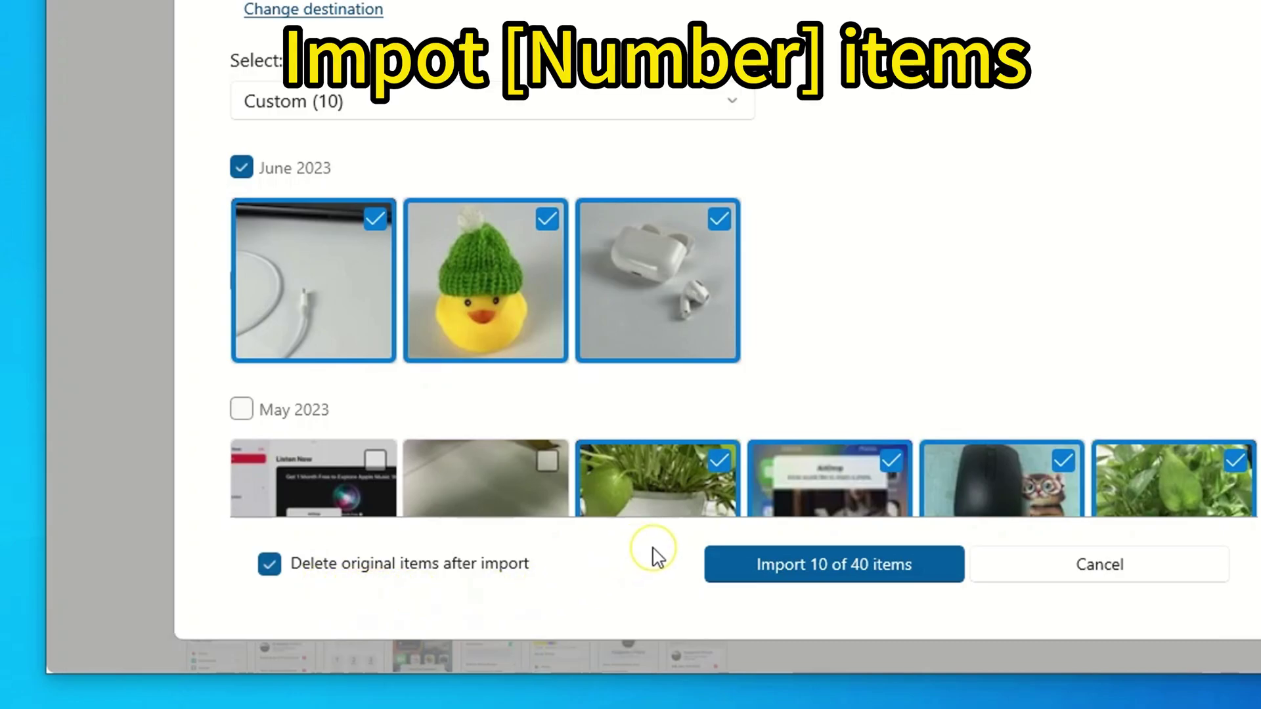
left_click(782, 562)
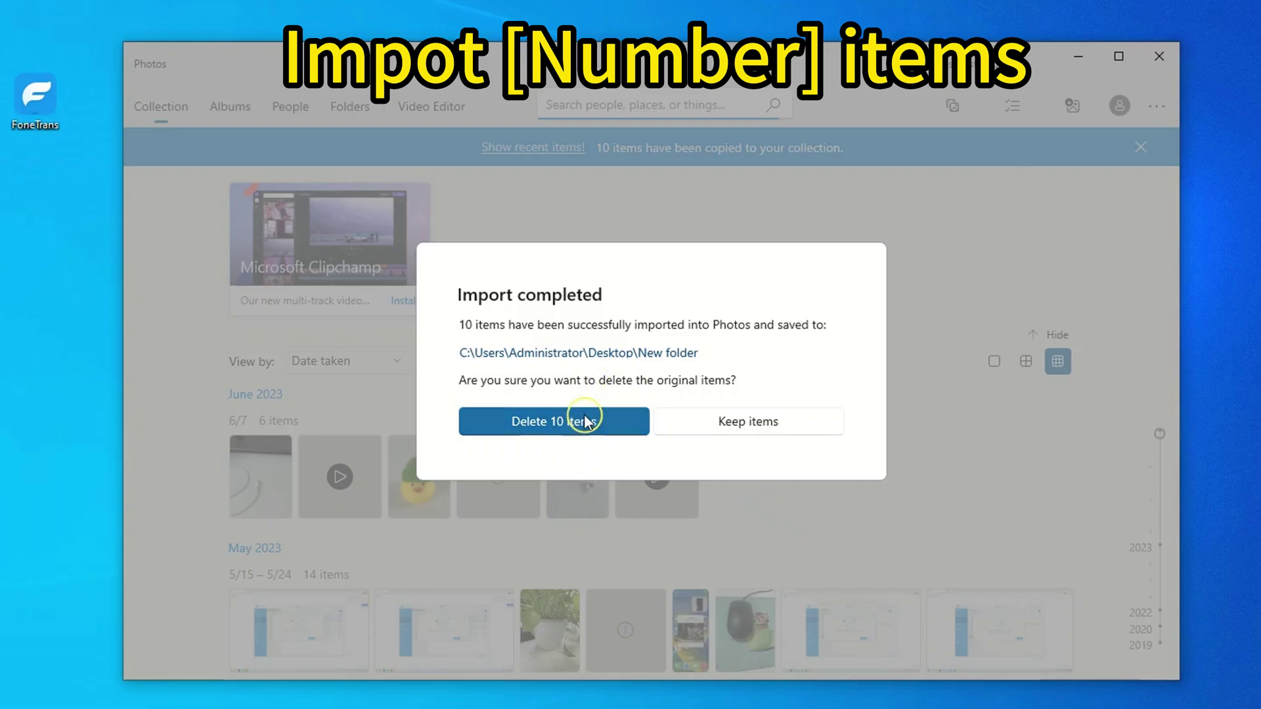
left_click(632, 421)
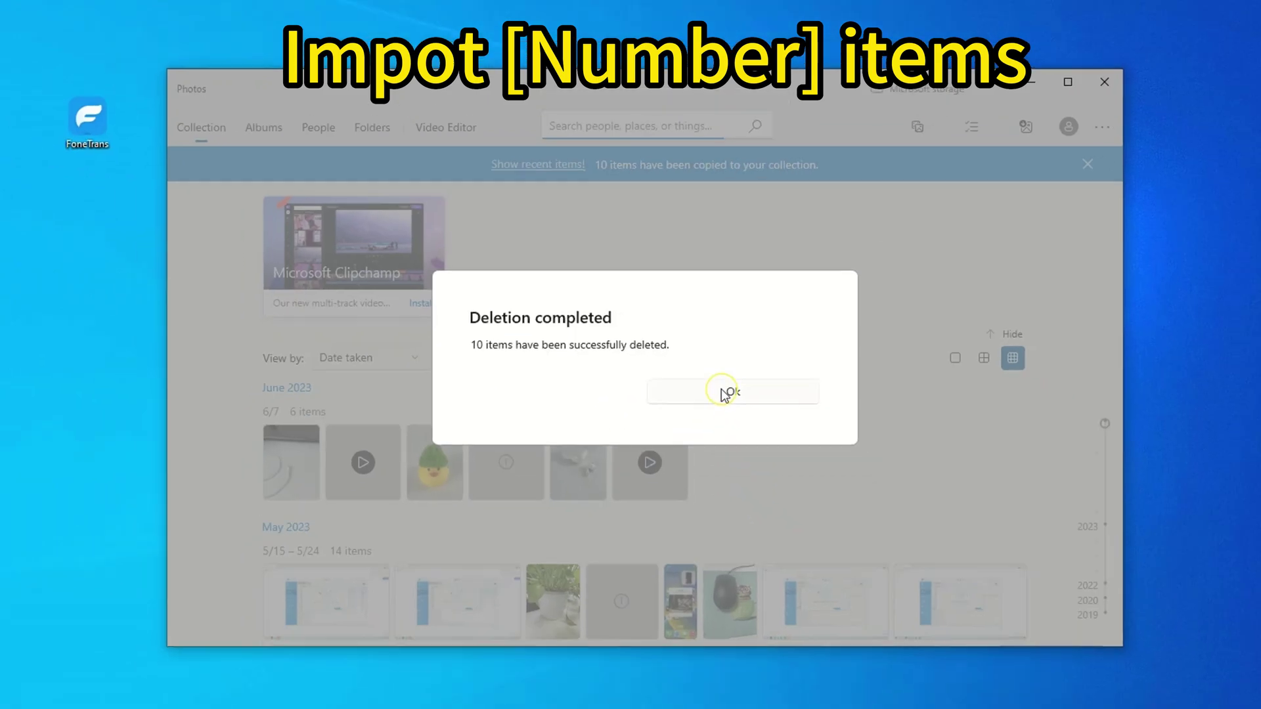
left_click(725, 394)
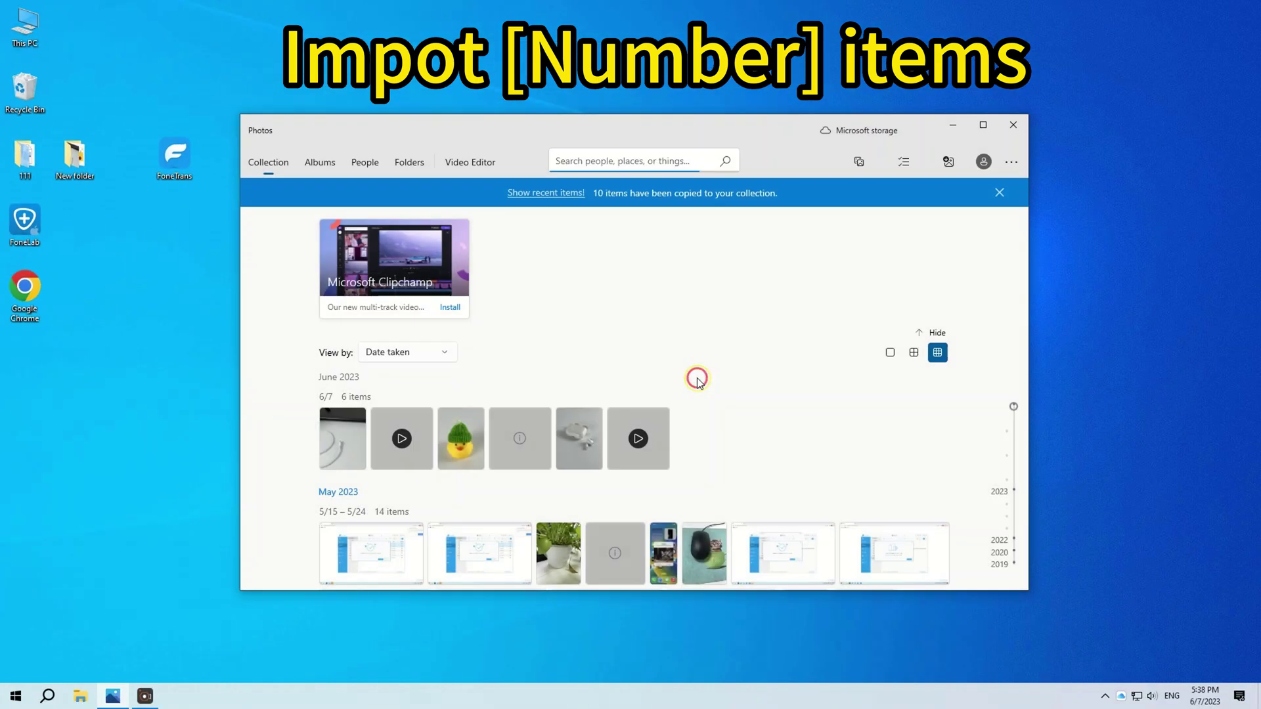
- Open the desktop New folder to check the imported files and close Photos
double_click(75, 165)
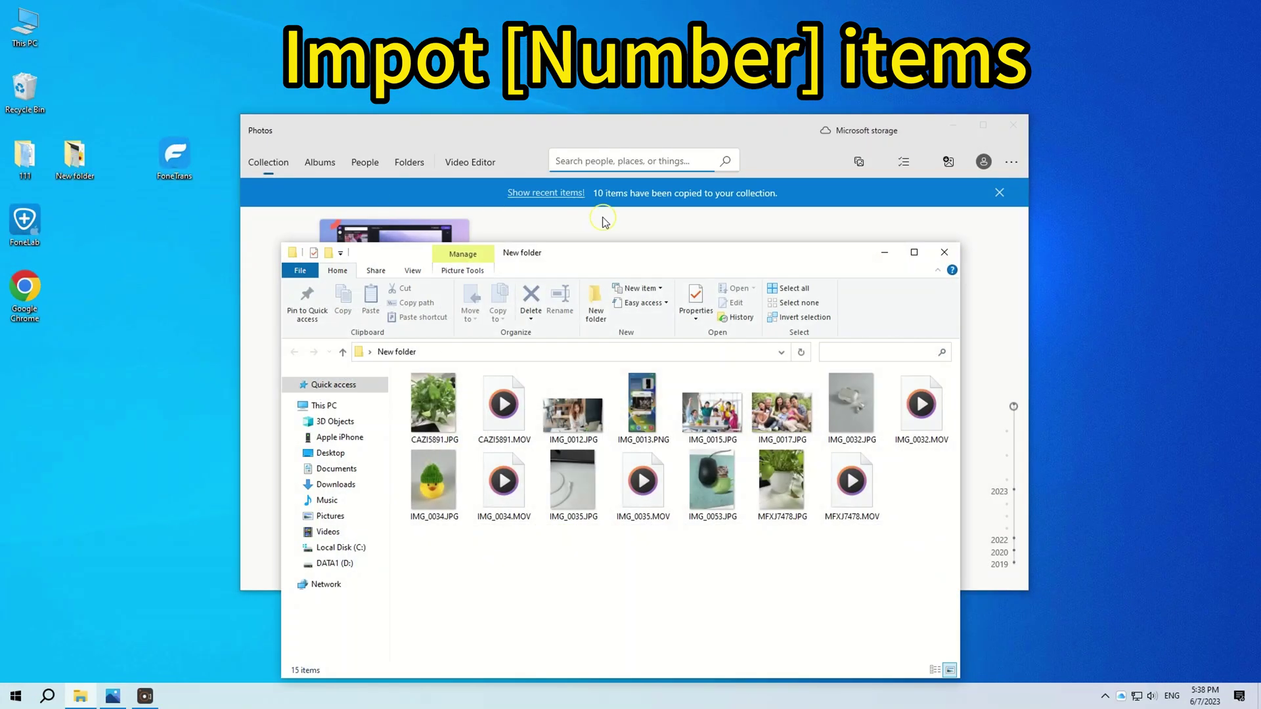
left_click_drag(624, 250, 605, 160)
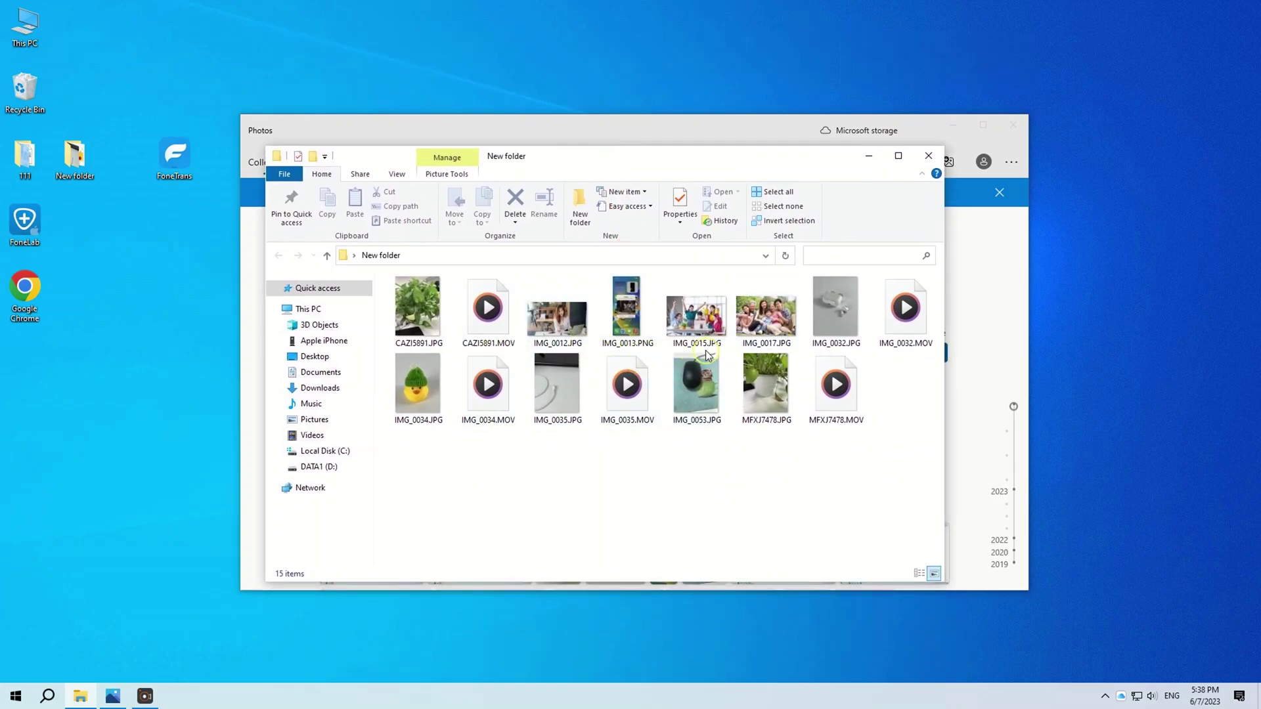
left_click(972, 137)
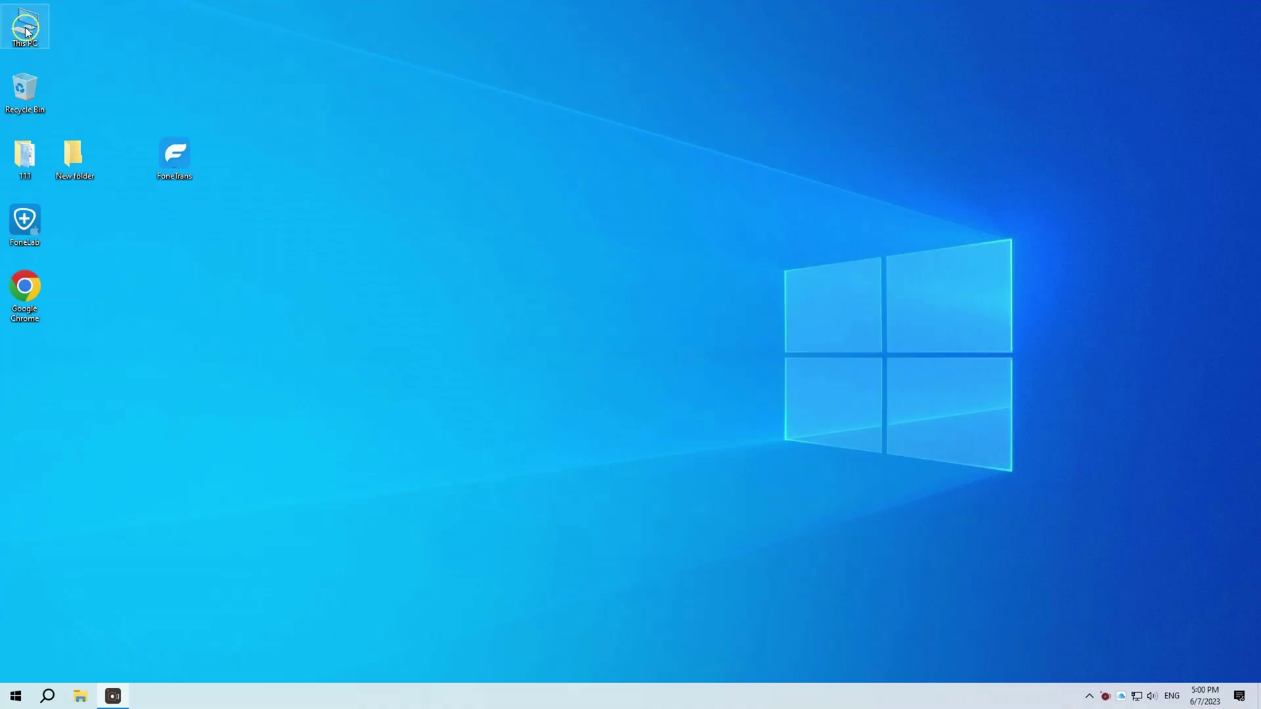
- Navigate This PC to Apple iPhone > Internal Storage > DCIM
double_click(26, 29)
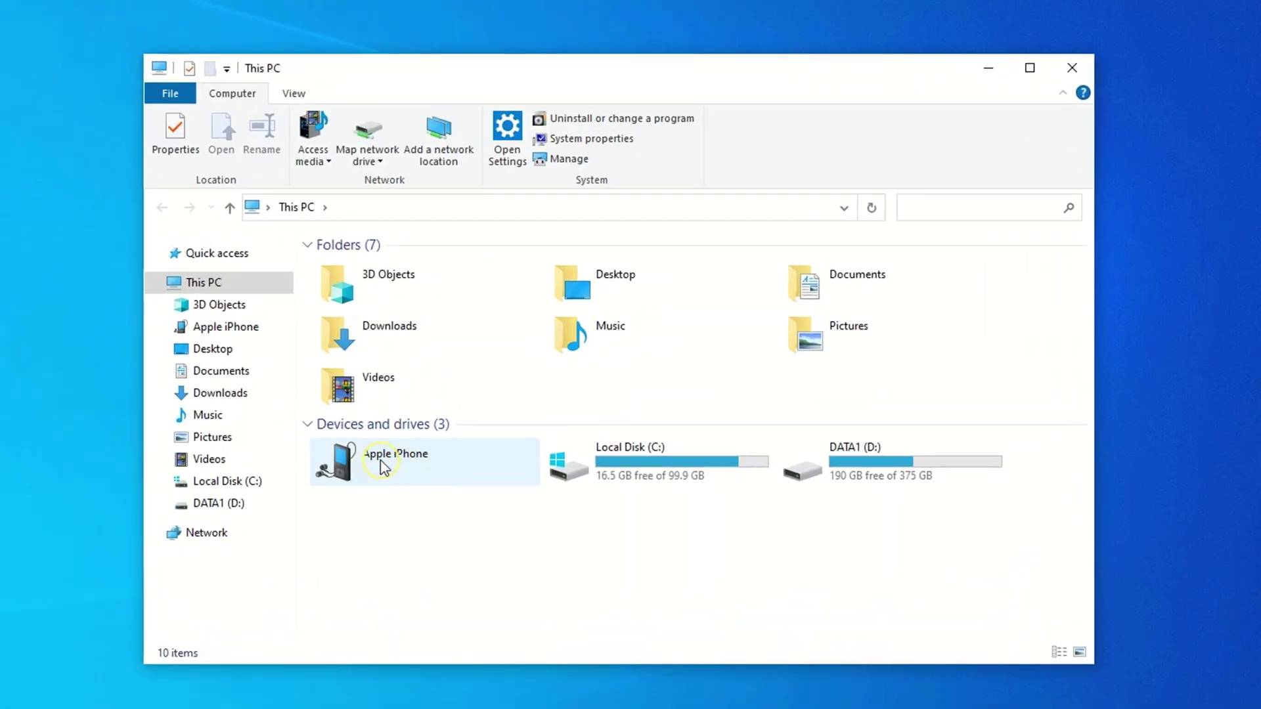
double_click(382, 463)
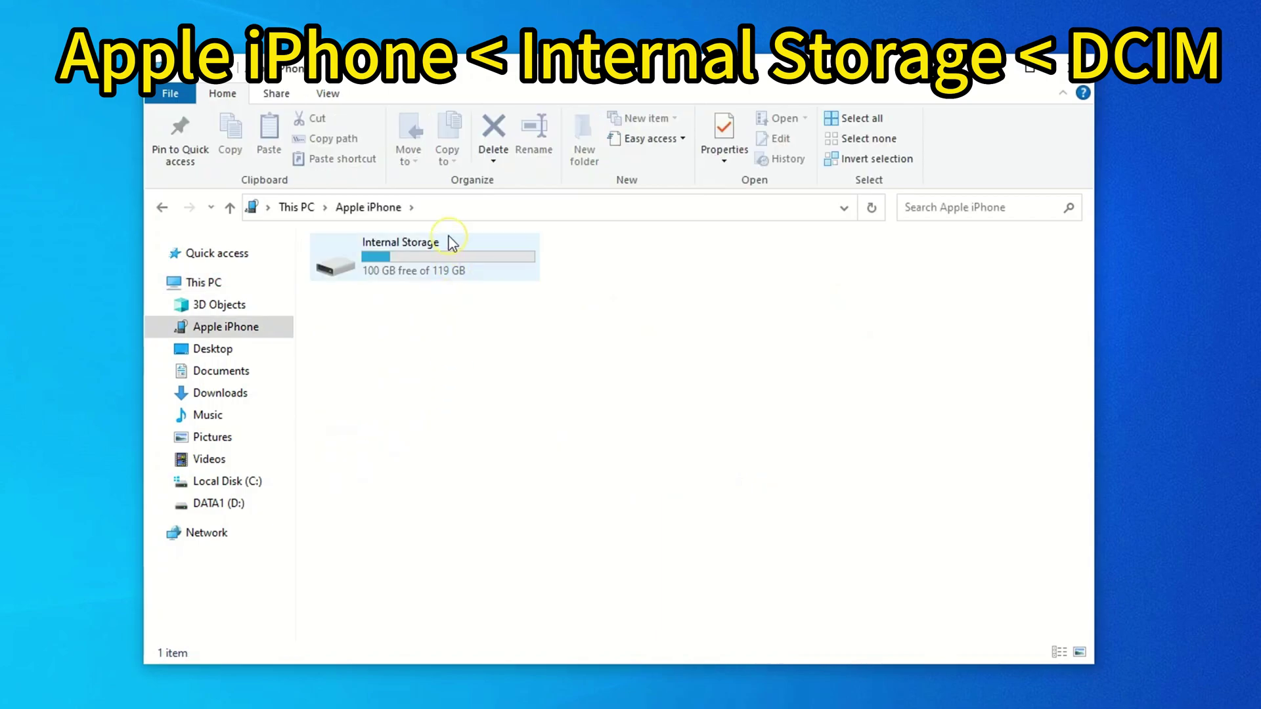
double_click(431, 264)
double_click(432, 264)
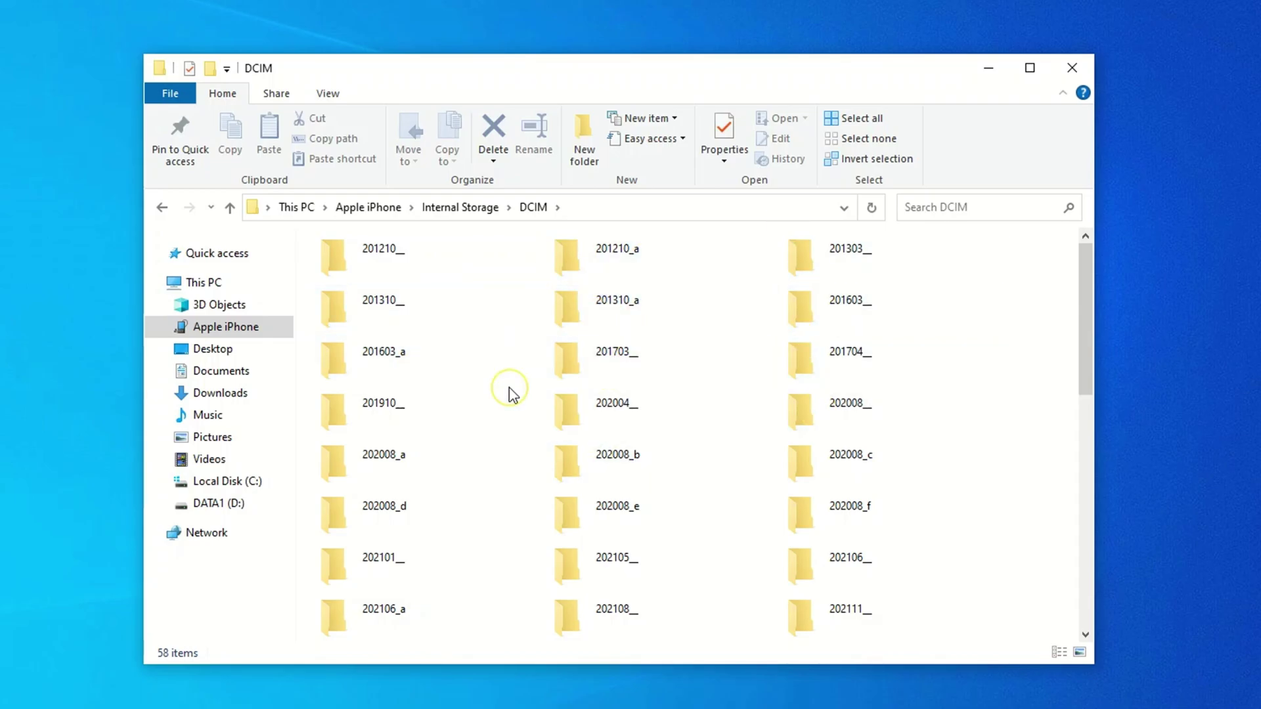
- Scroll the DCIM subfolders, check the files in 202306_, and return to DCIM
scroll(519, 397, "down", 5)
scroll(617, 417, "up", 5)
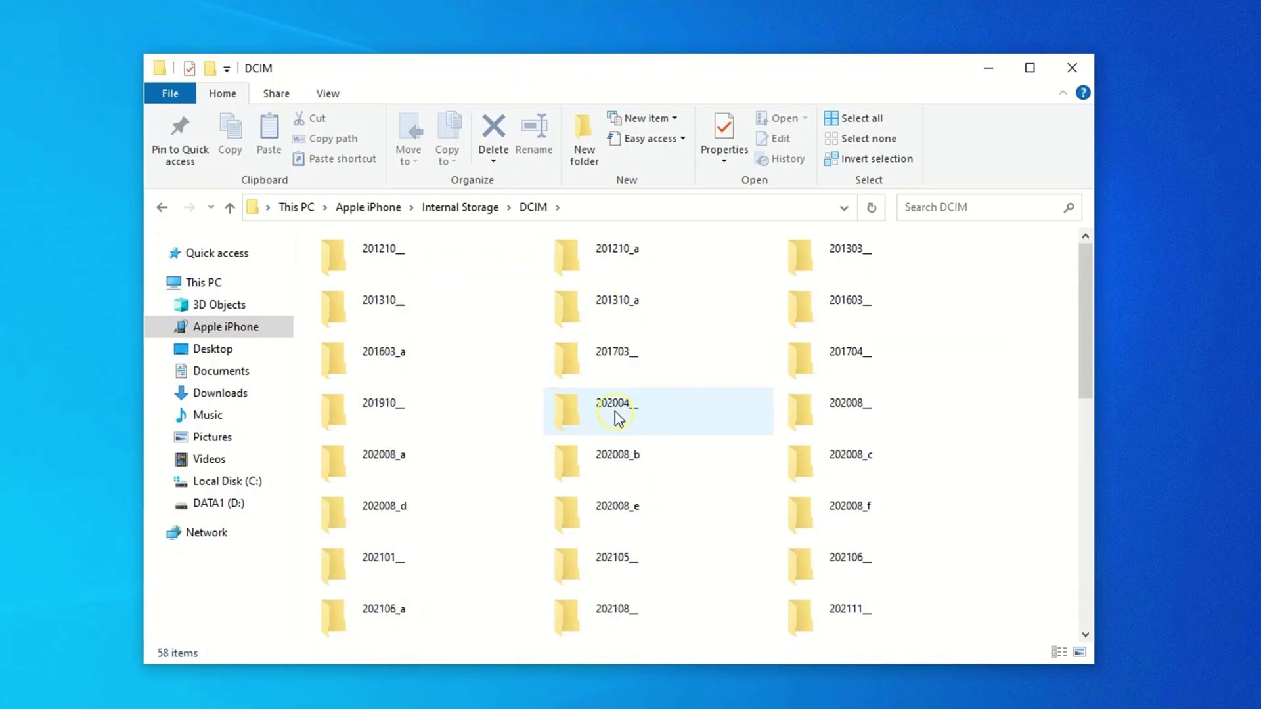
scroll(617, 417, "down", 5)
double_click(358, 612)
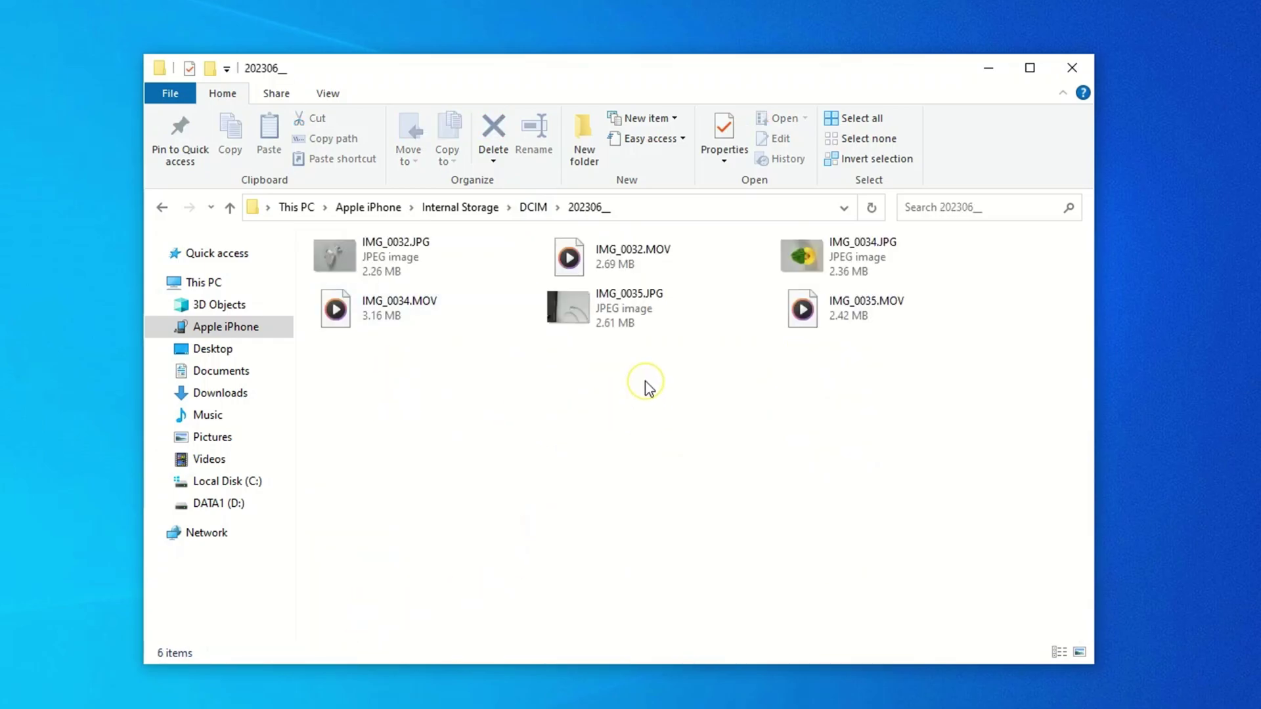
left_click(533, 209)
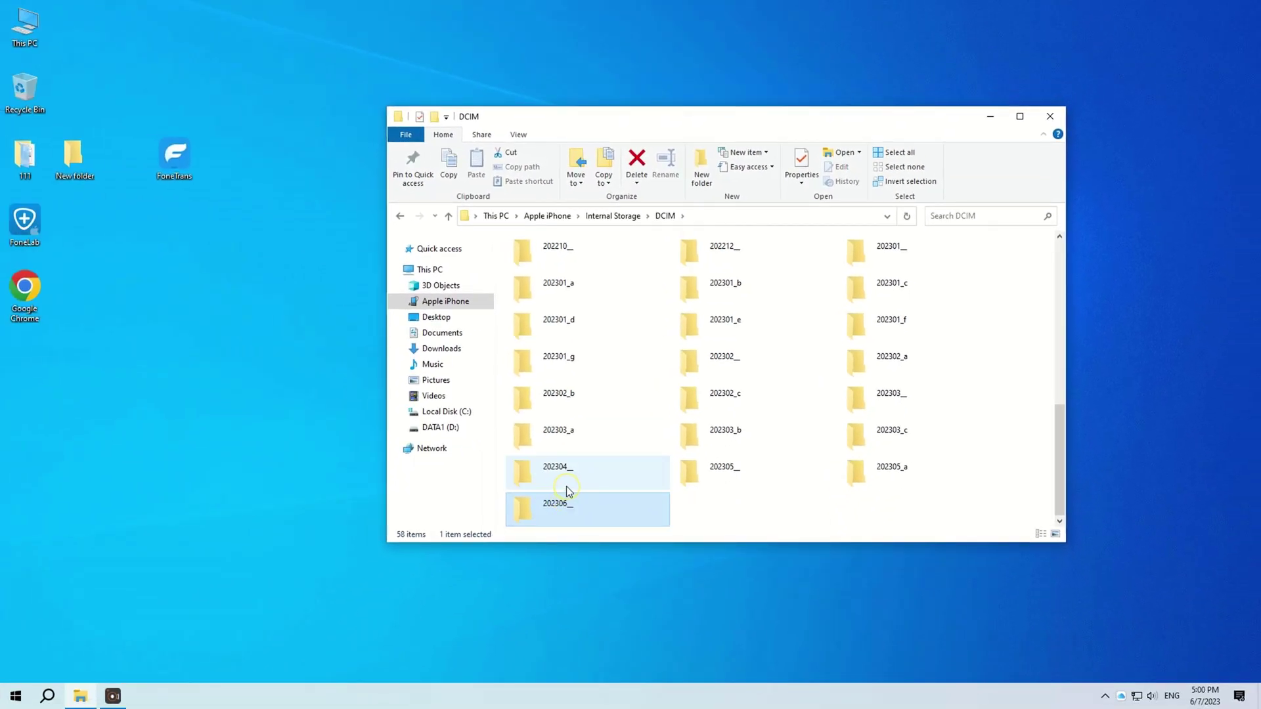
- Select folders 202305_a, 202305_ and 202306_ and copy them into the desktop New folder
left_click(904, 467, "ctrl")
left_click(757, 473, "ctrl")
left_click_drag(758, 473, 81, 172)
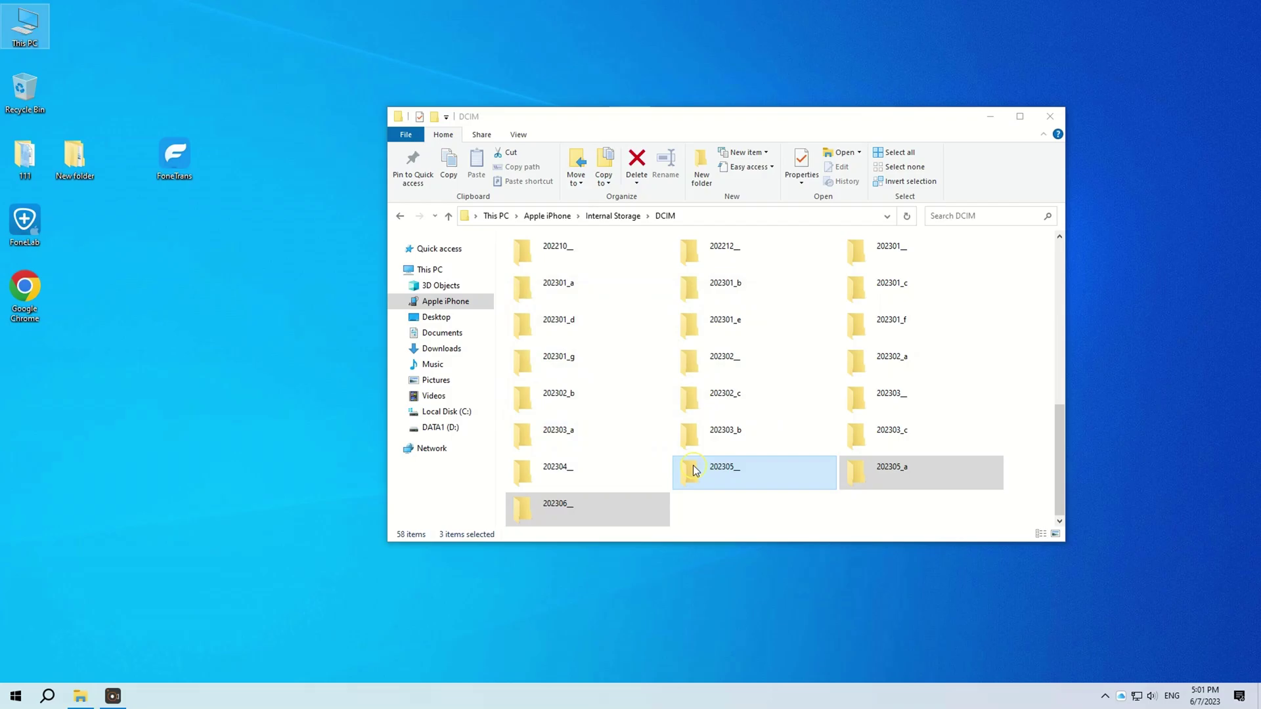
- Open New folder and look through the copied 202305_, 202305_a and 202306_ folders
double_click(77, 161)
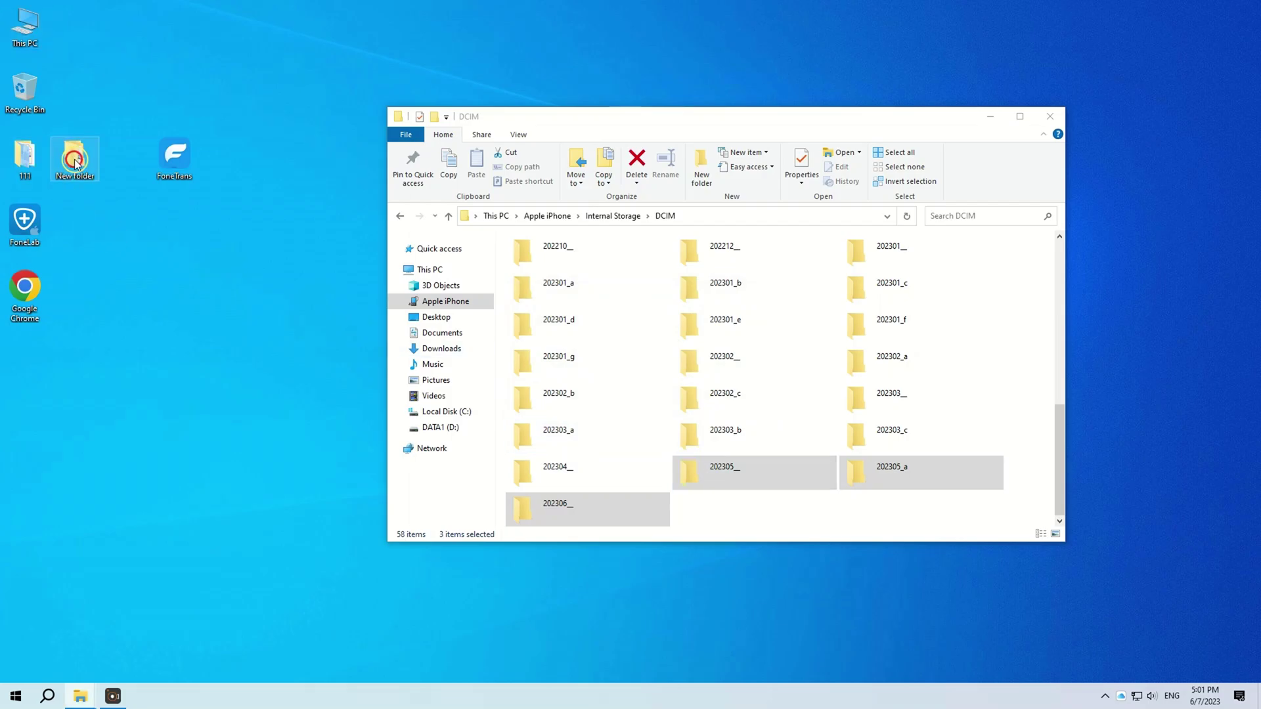
double_click(570, 293)
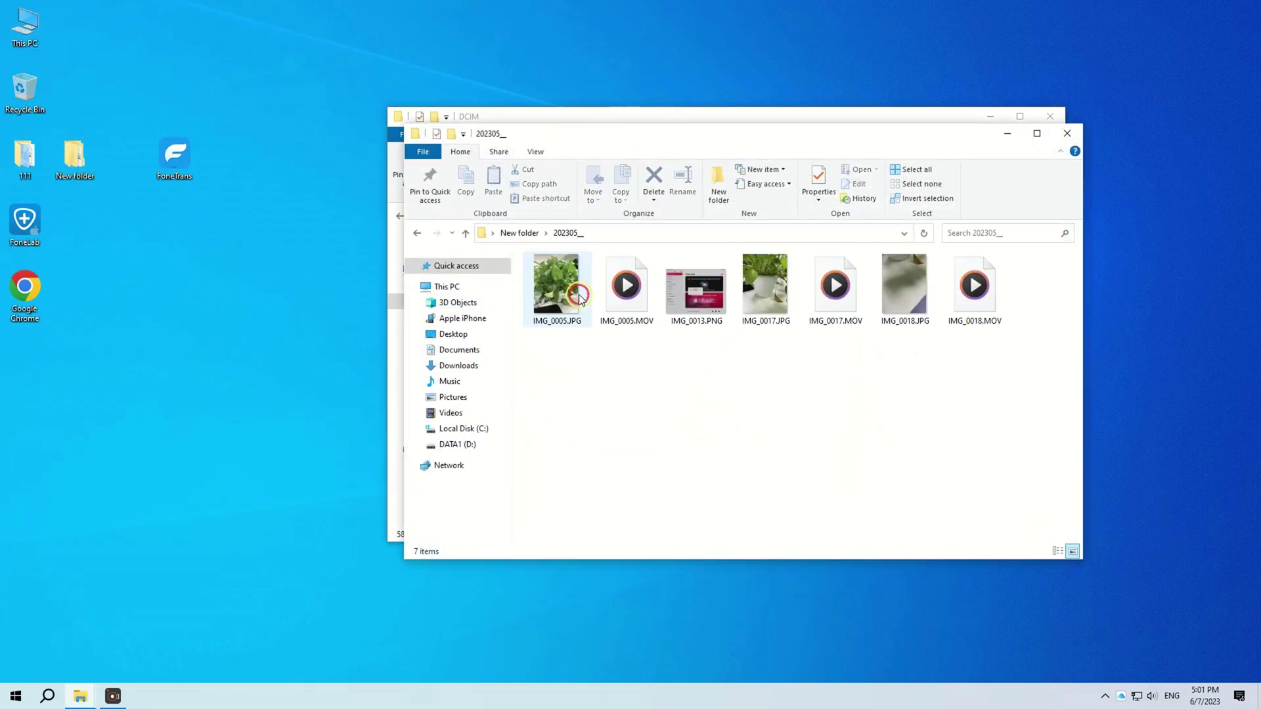
left_click(520, 232)
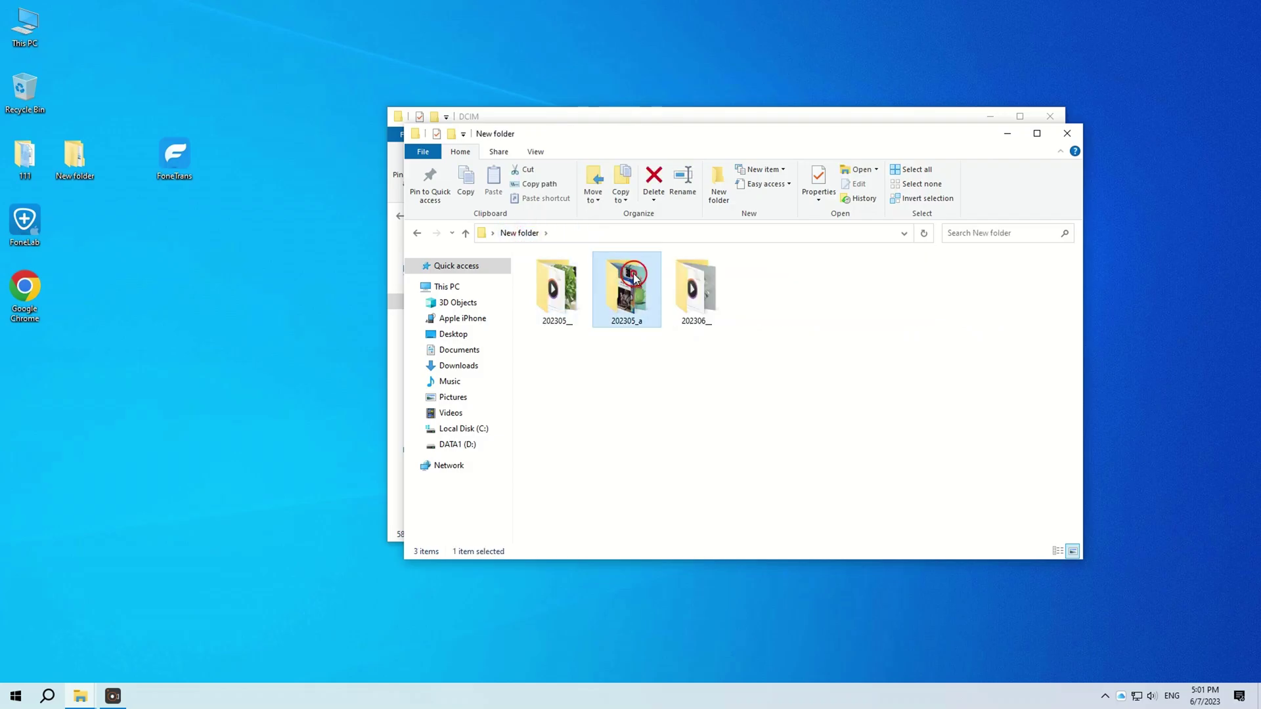
double_click(626, 292)
left_click(521, 232)
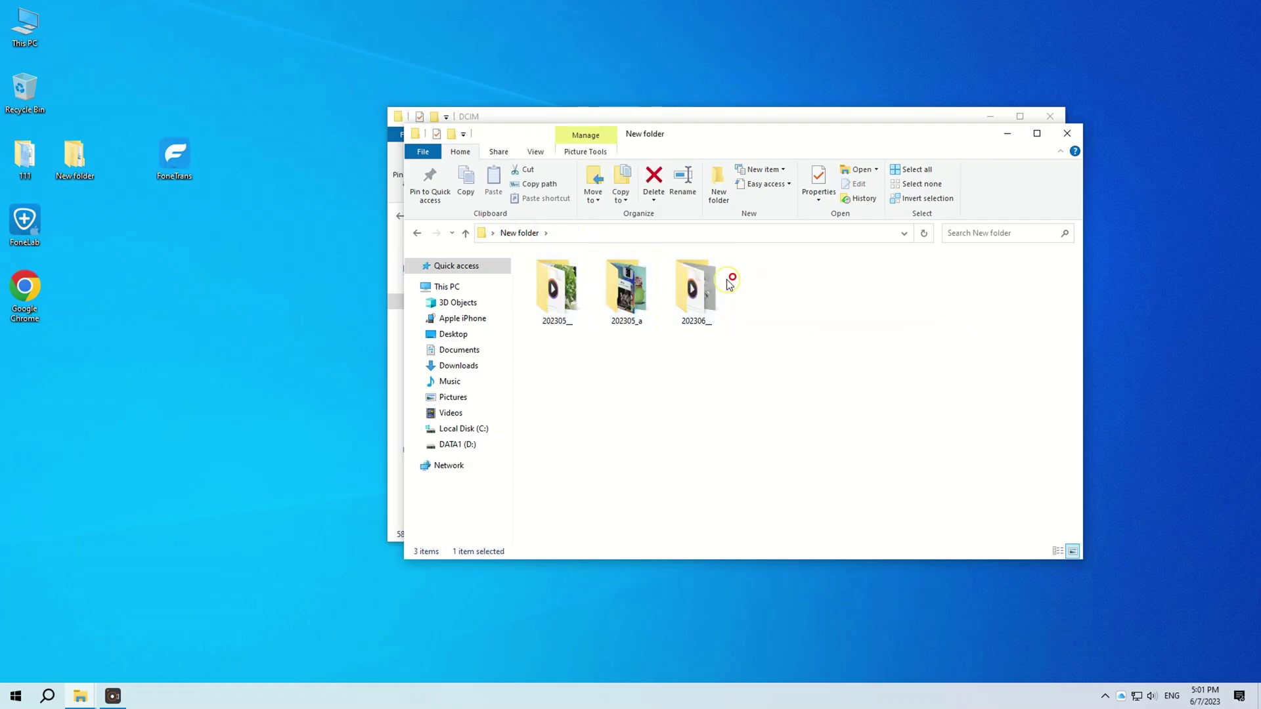
left_click(692, 291)
double_click(692, 292)
- Show the 202306_ folder's files as Large icons
right_click(633, 411)
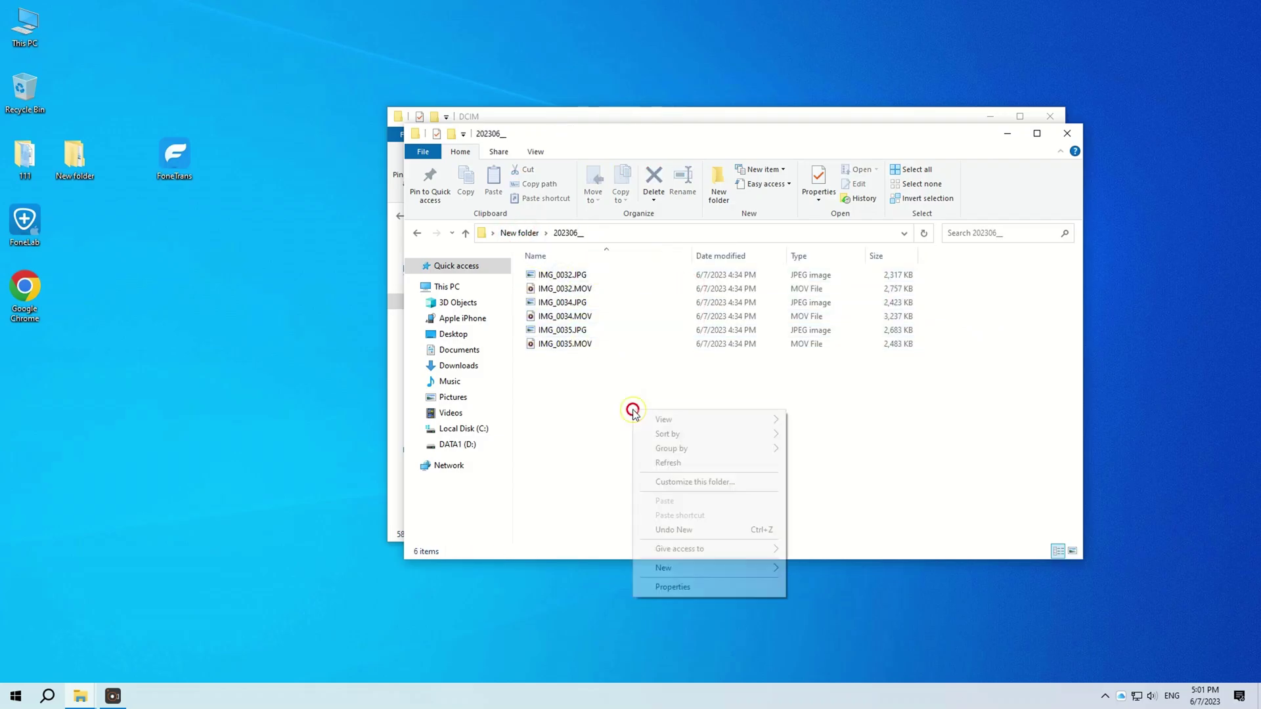
mouse_move(678, 425)
left_click(815, 433)
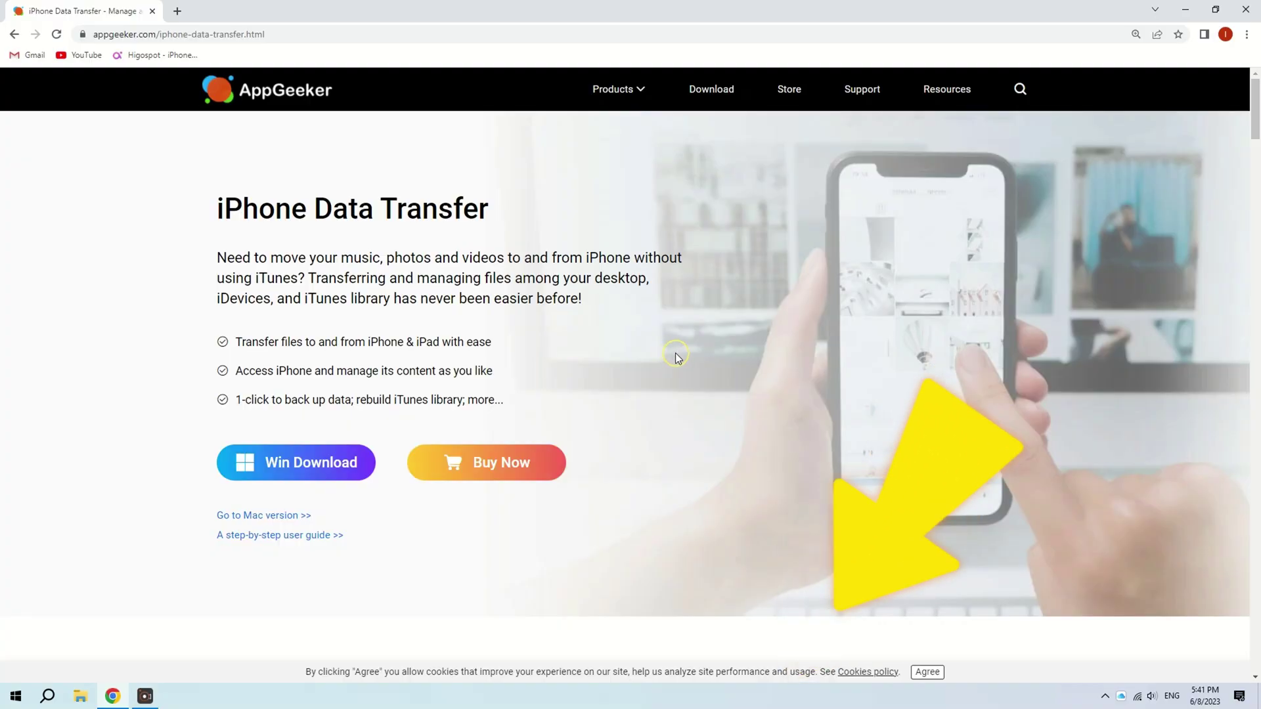
- Scroll through the AppGeeker iPhone Data Transfer page, then minimize Chrome to reveal the desktop
scroll(677, 353, "down", 10)
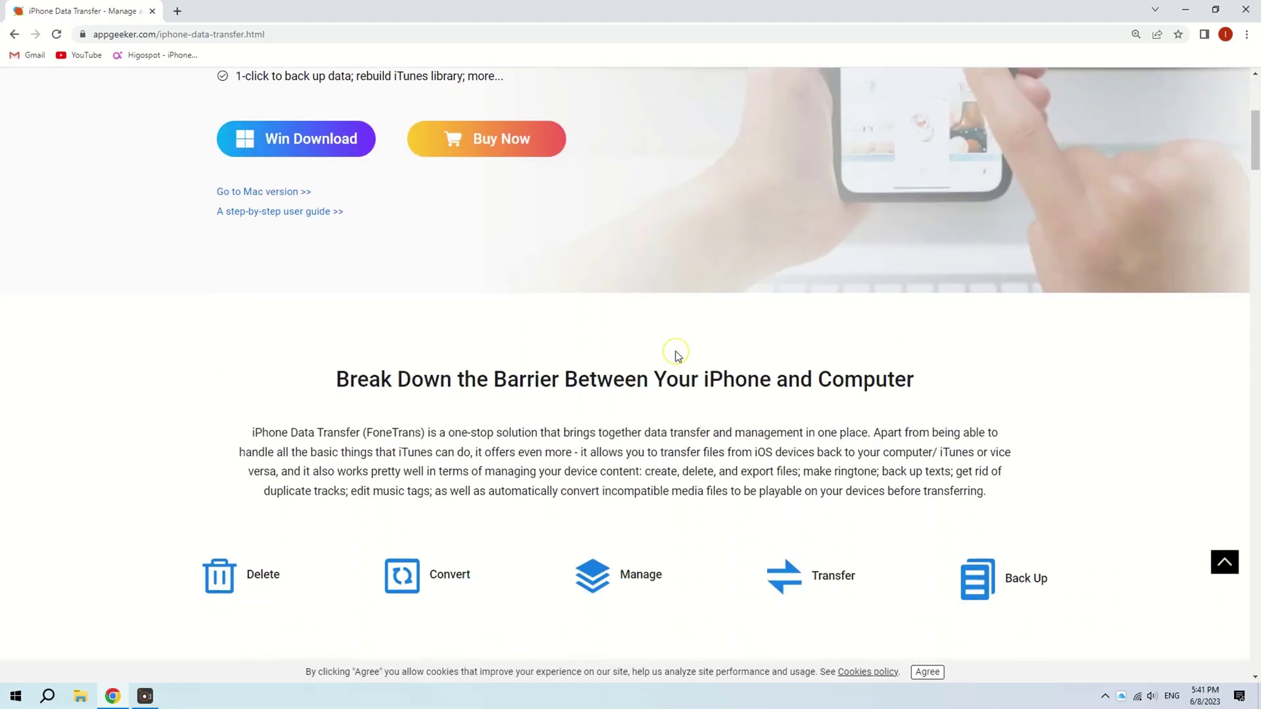
scroll(676, 354, "down", 2)
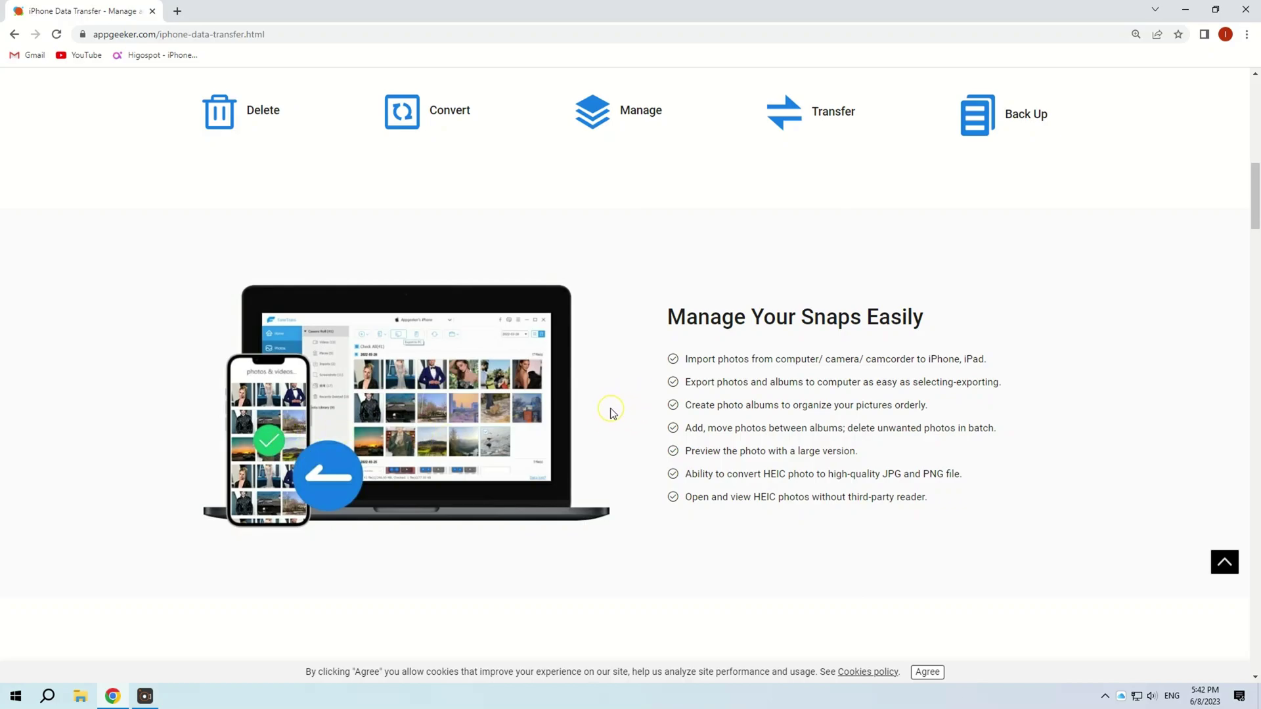
scroll(611, 412, "up", 12)
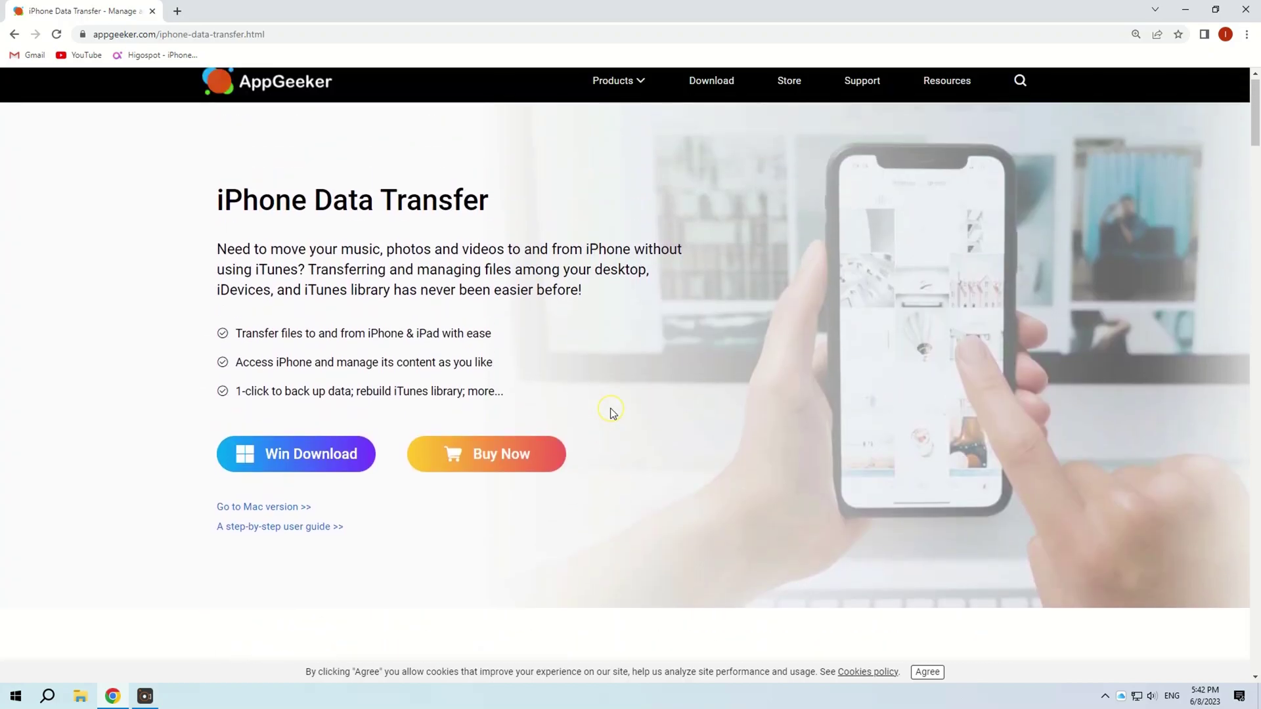
left_click(1186, 9)
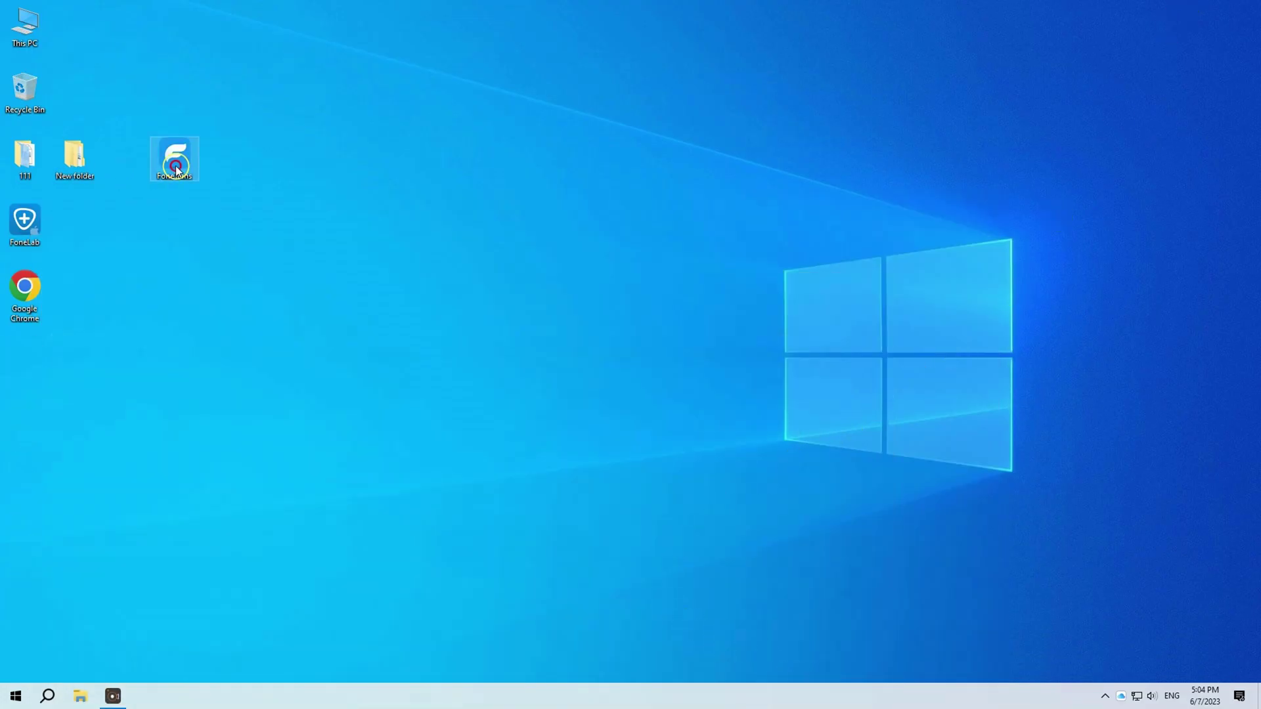
- Launch FoneTrans and browse the iPhone 13's Camera Roll of 321 files grouped by date
double_click(176, 169)
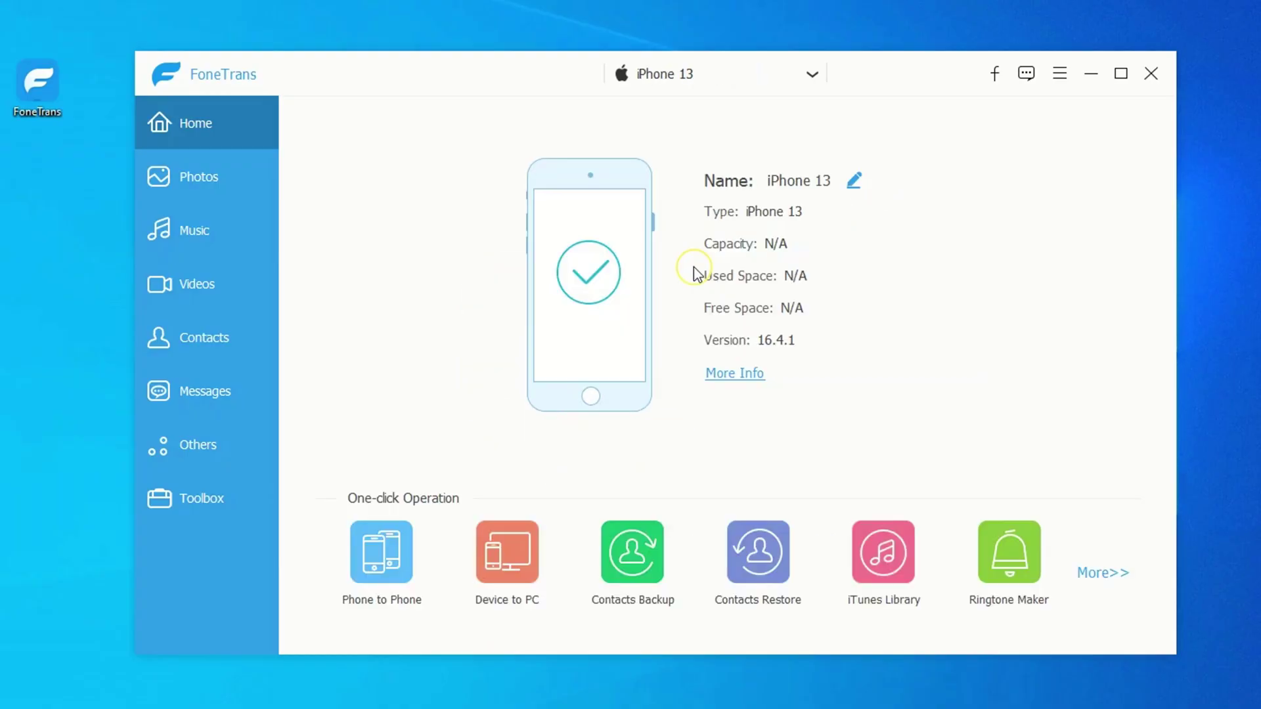
left_click(209, 180)
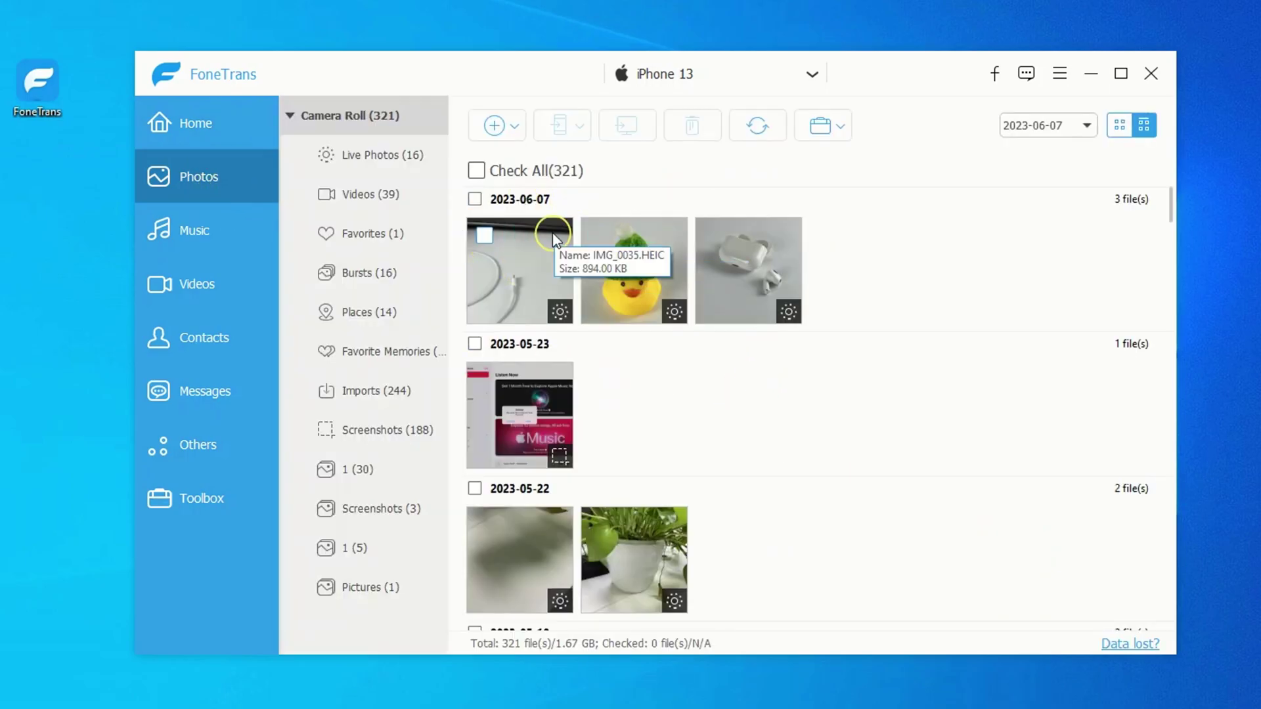
scroll(719, 327, "down", 5)
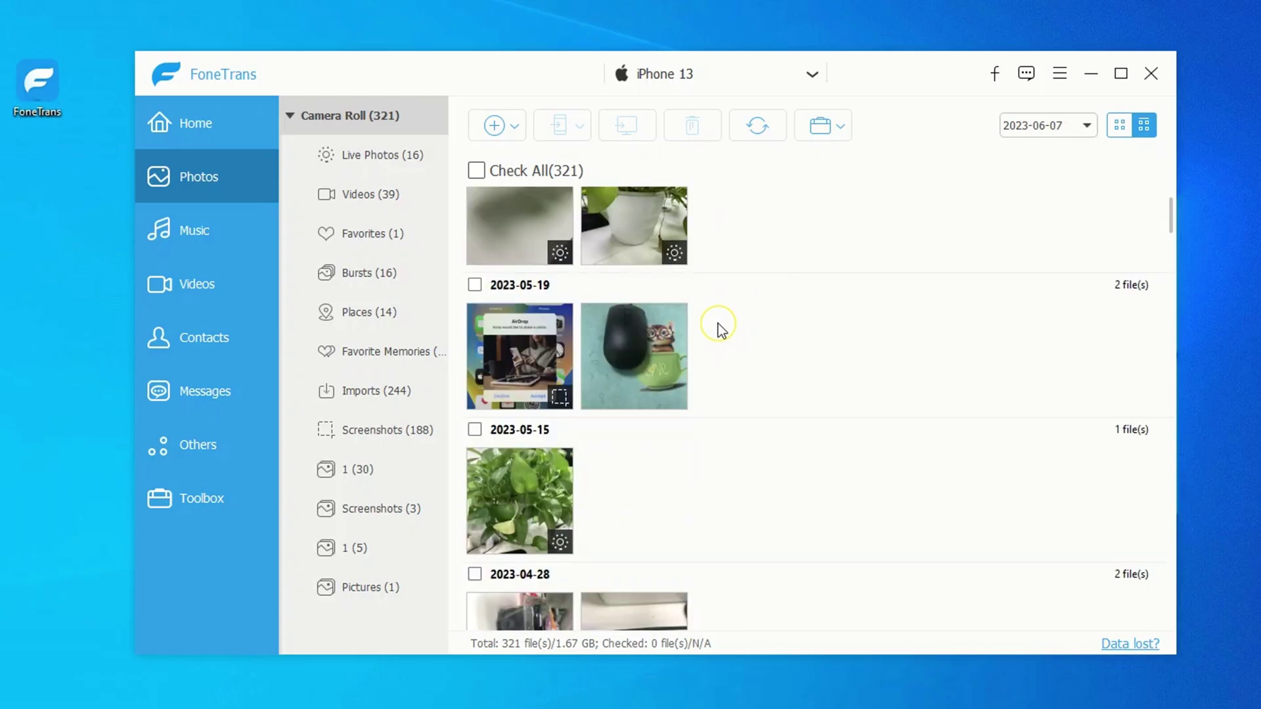
scroll(720, 326, "up", 5)
scroll(721, 329, "down", 5)
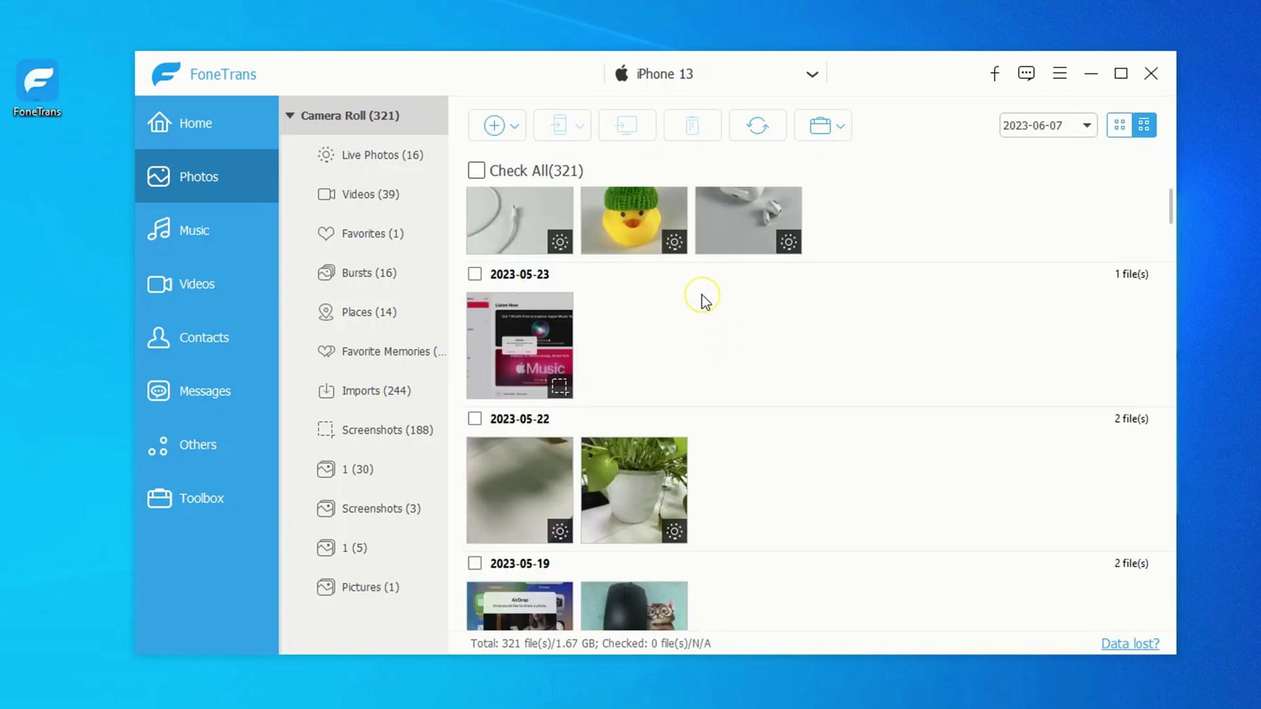
scroll(648, 366, "up", 5)
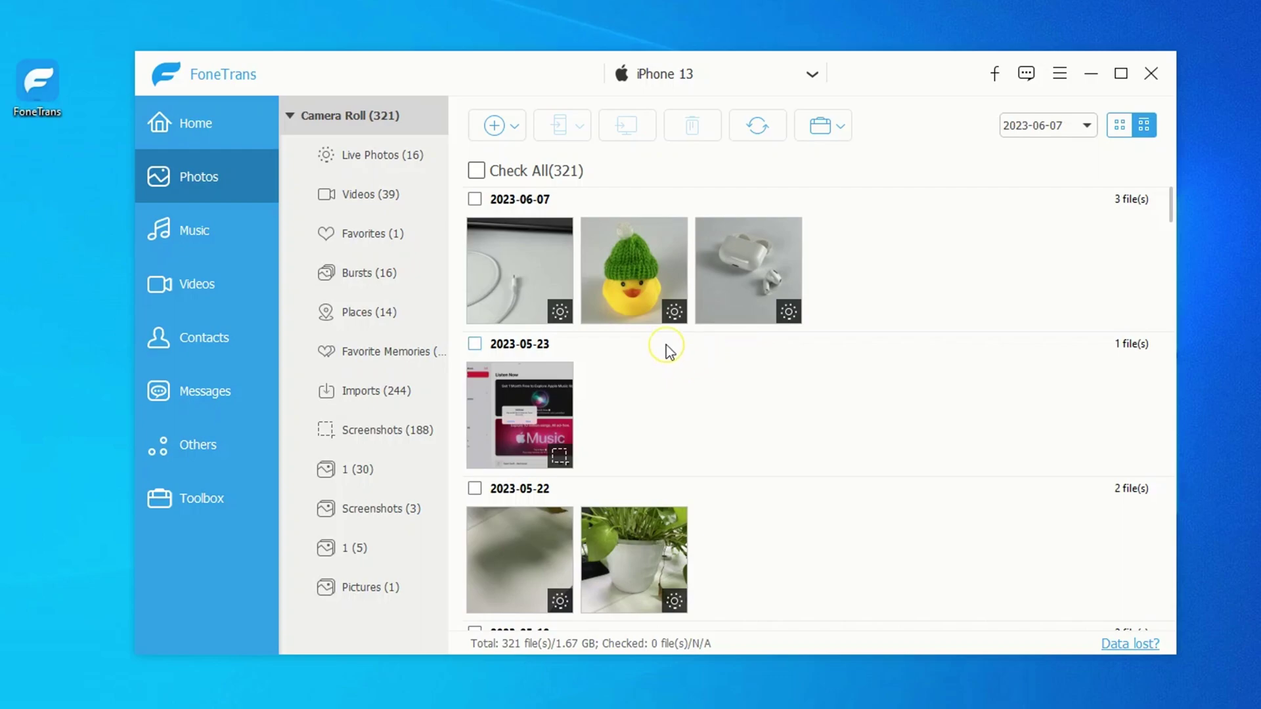
- Check the cable, duck and IMG_0032 photos from 2023-06-07, totalling 2.42 MB
left_click(484, 235)
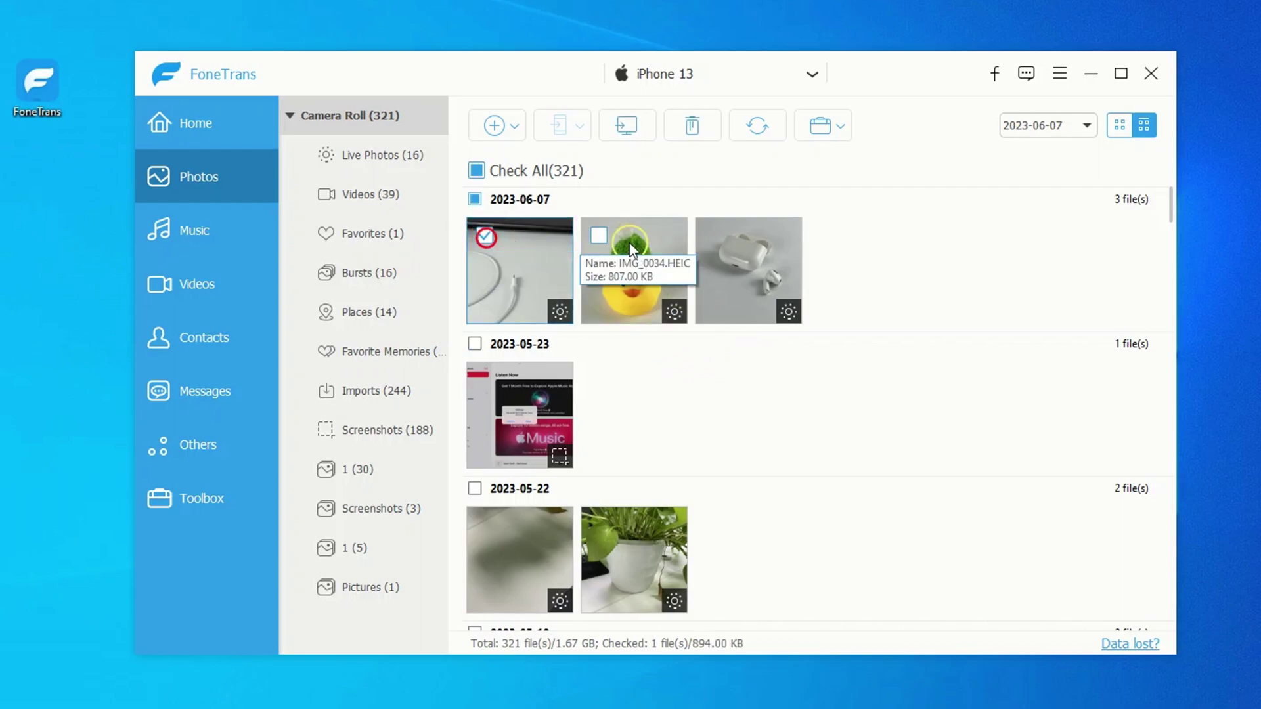
left_click(600, 235)
left_click(712, 235)
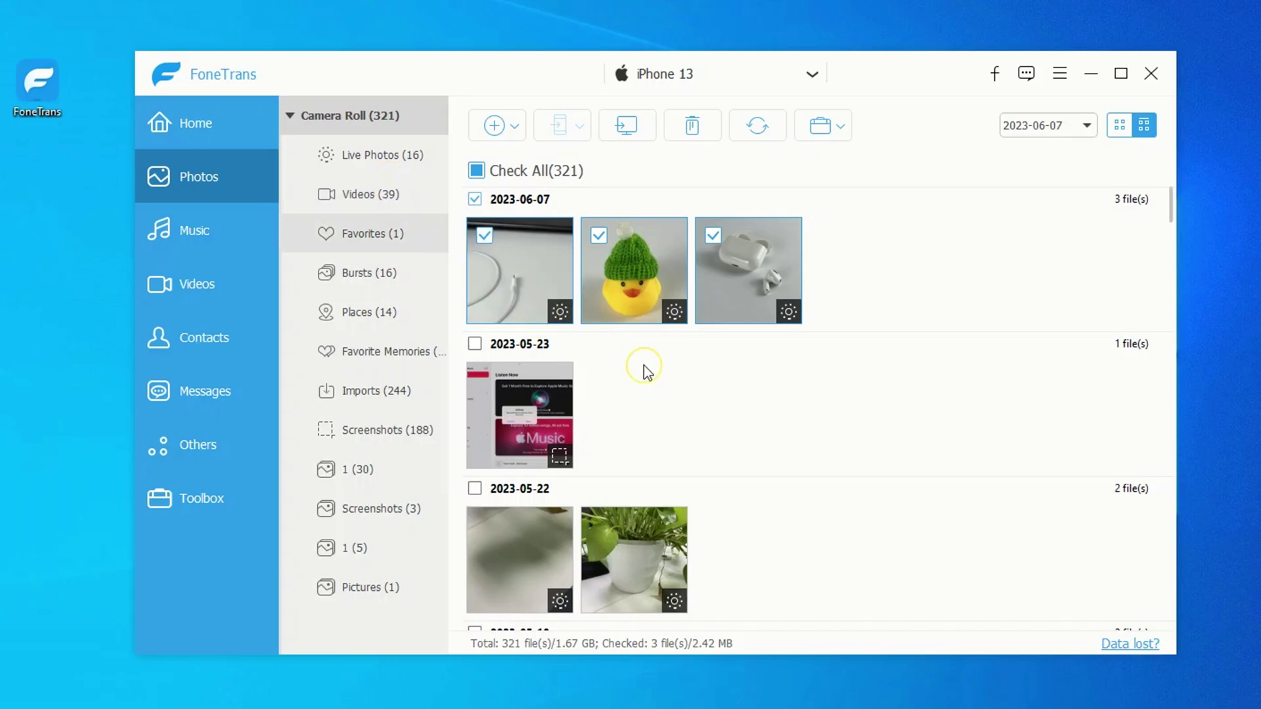
scroll(653, 369, "down", 6)
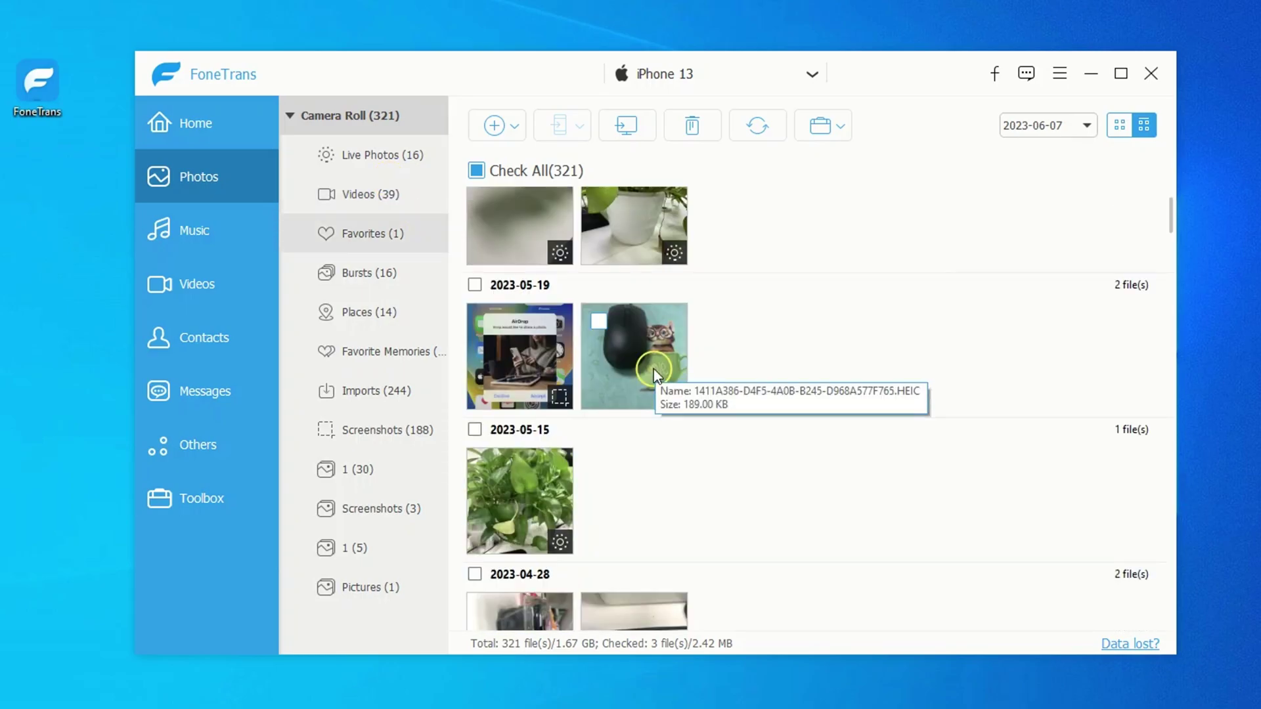
scroll(653, 369, "down", 3)
scroll(653, 369, "down", 6)
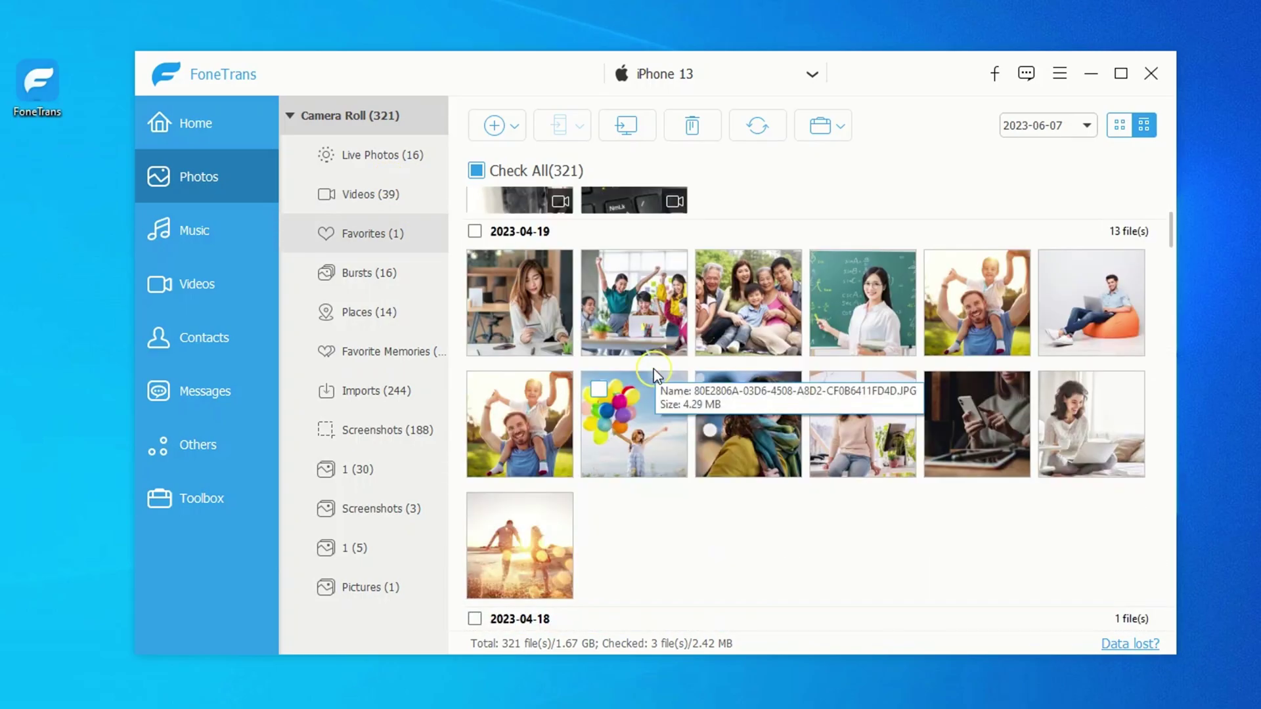
scroll(653, 369, "up", 15)
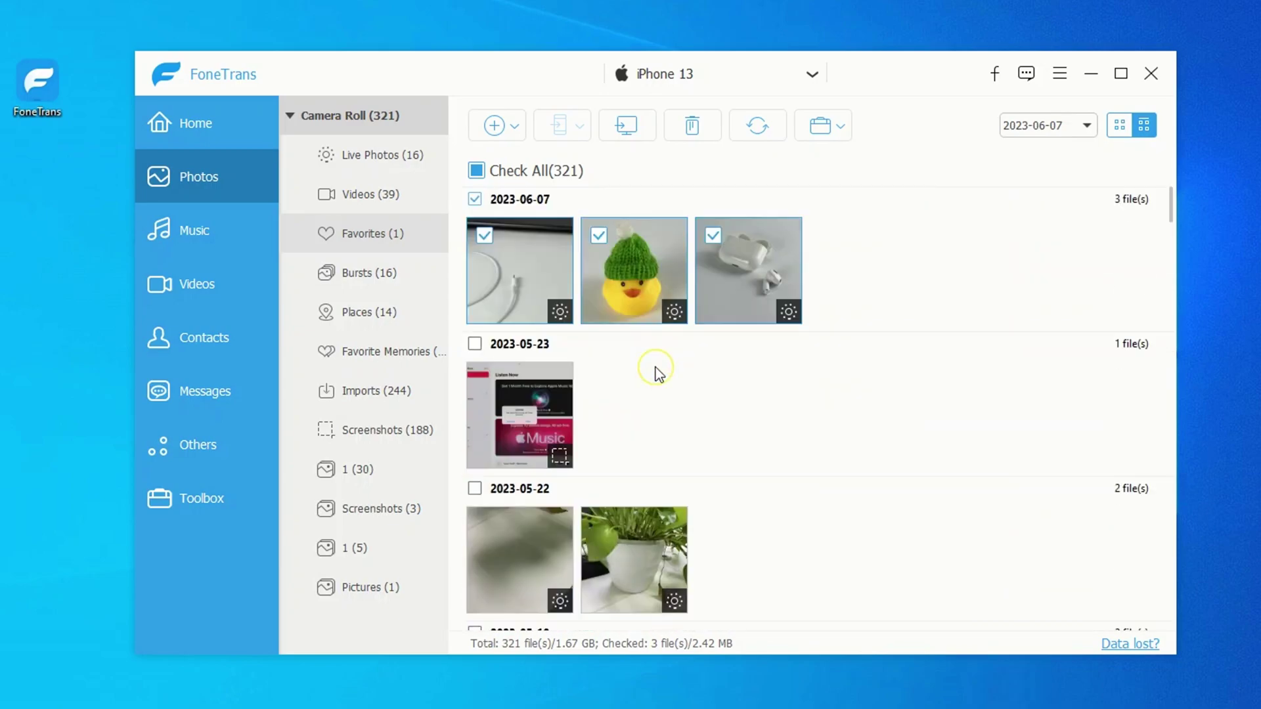
- Export the checked photos to Desktop > New folder, accepting HEIC conversion to JPG
left_click(627, 126)
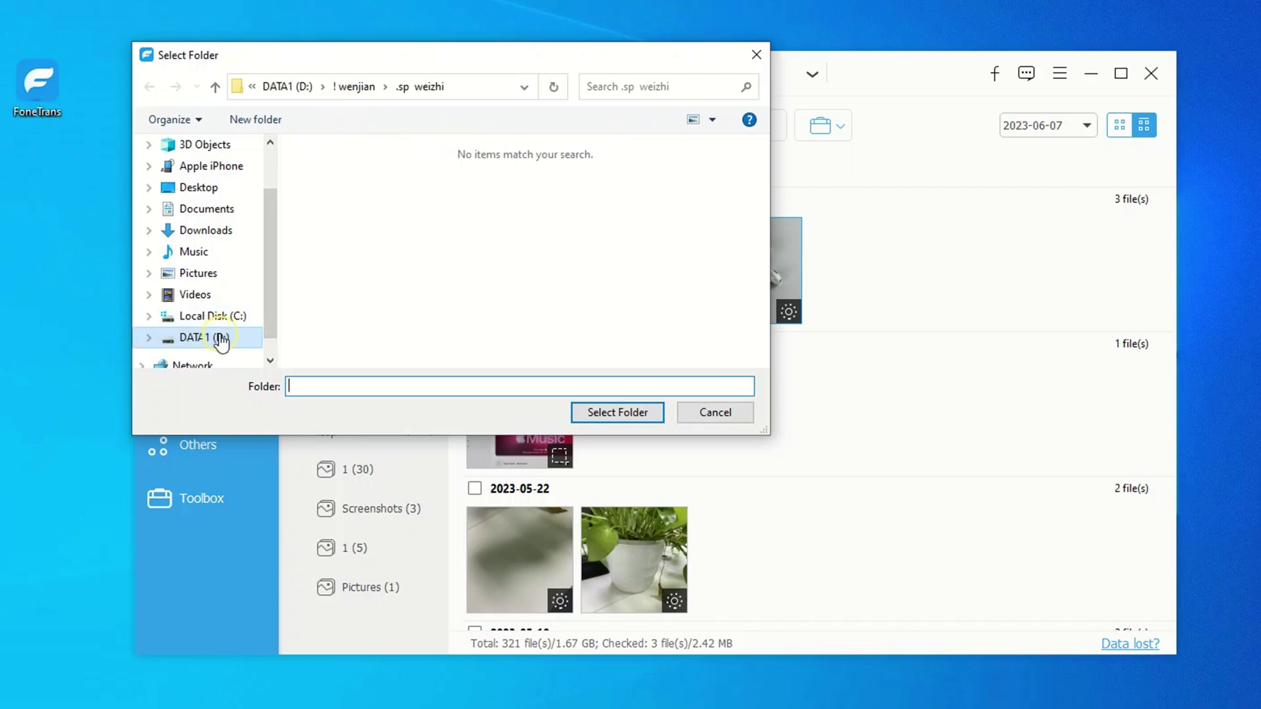
left_click(202, 189)
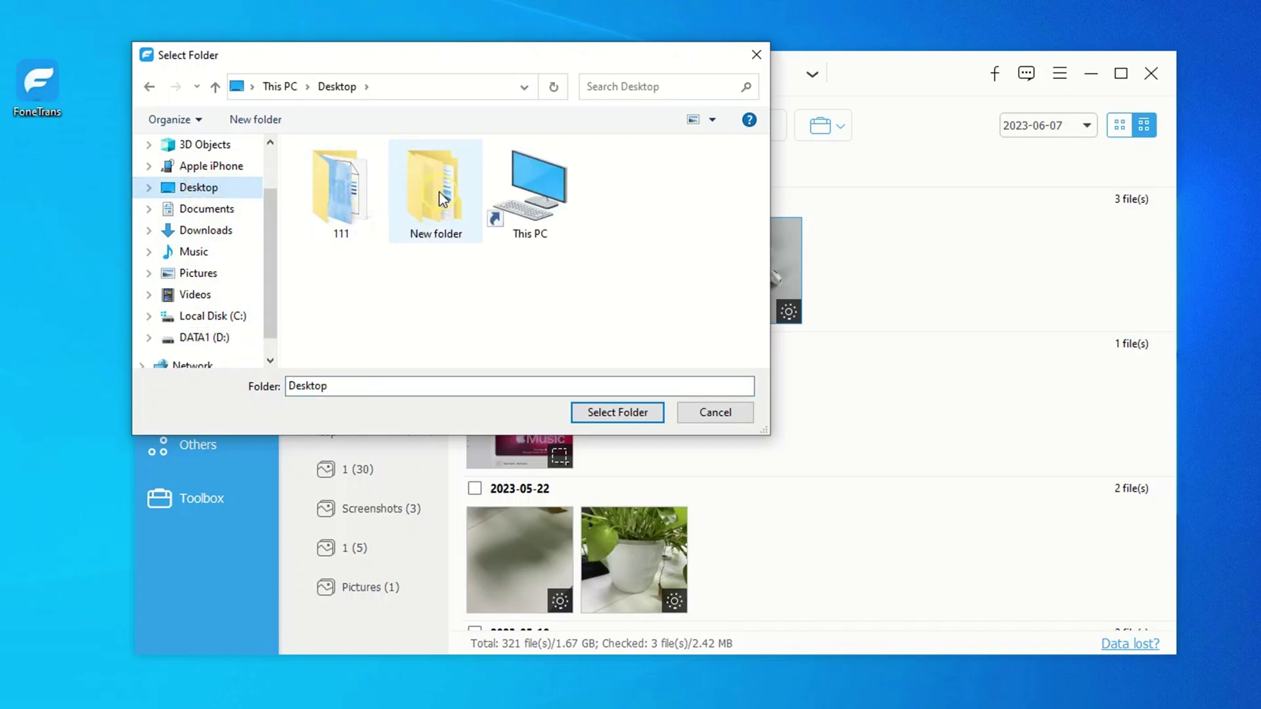
left_click(439, 194)
double_click(439, 194)
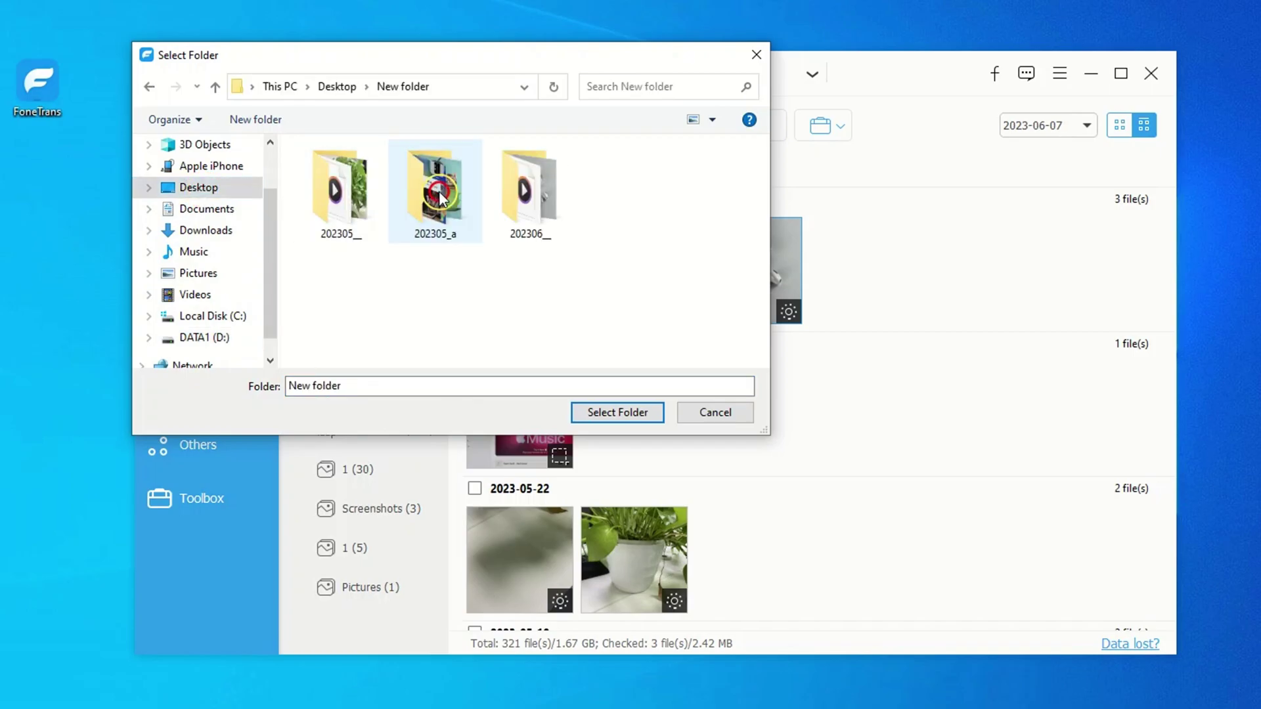
left_click(646, 414)
left_click(841, 361)
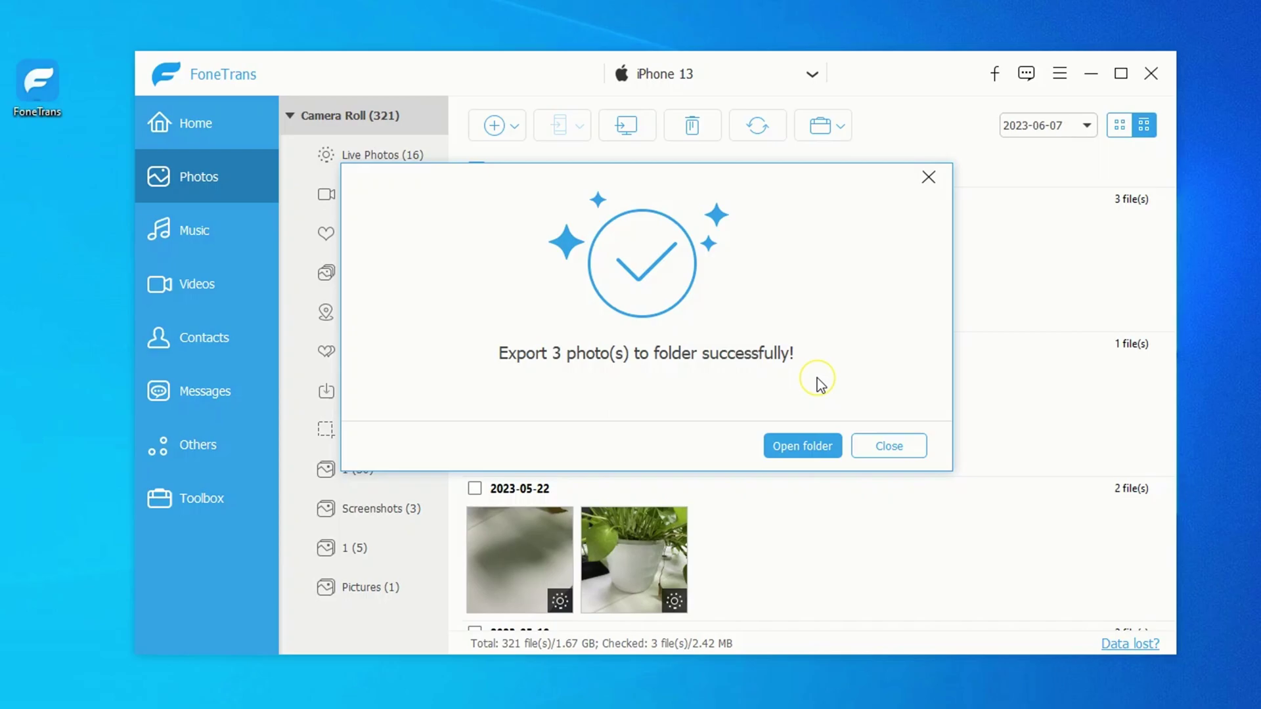
- Open the destination folder, select the exported IMG_0032, and close the window
left_click(808, 447)
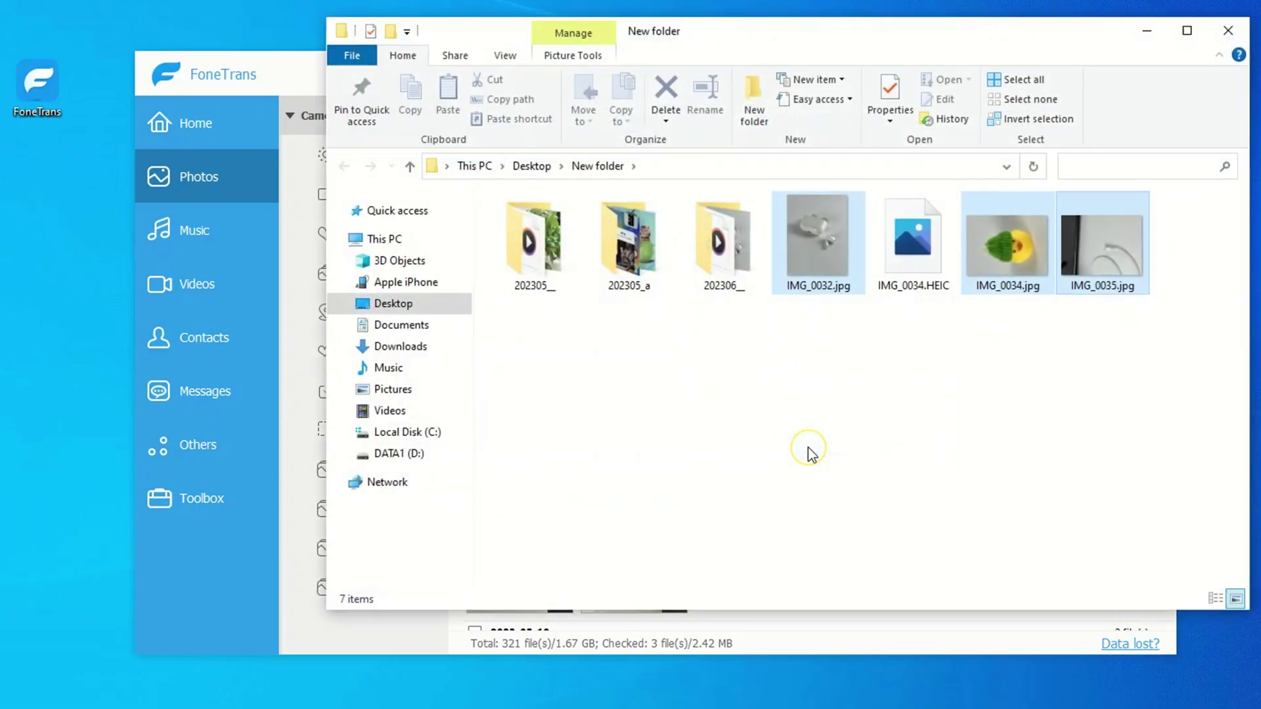
left_click(820, 267)
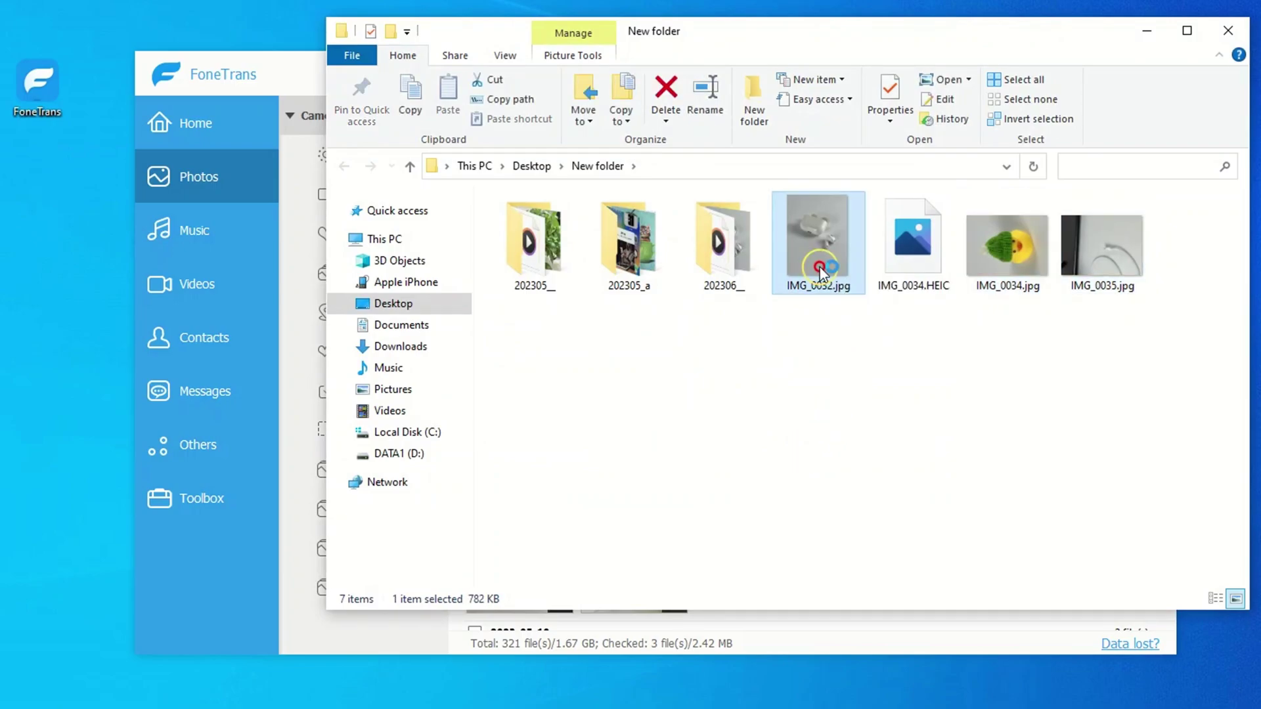
left_click(1228, 31)
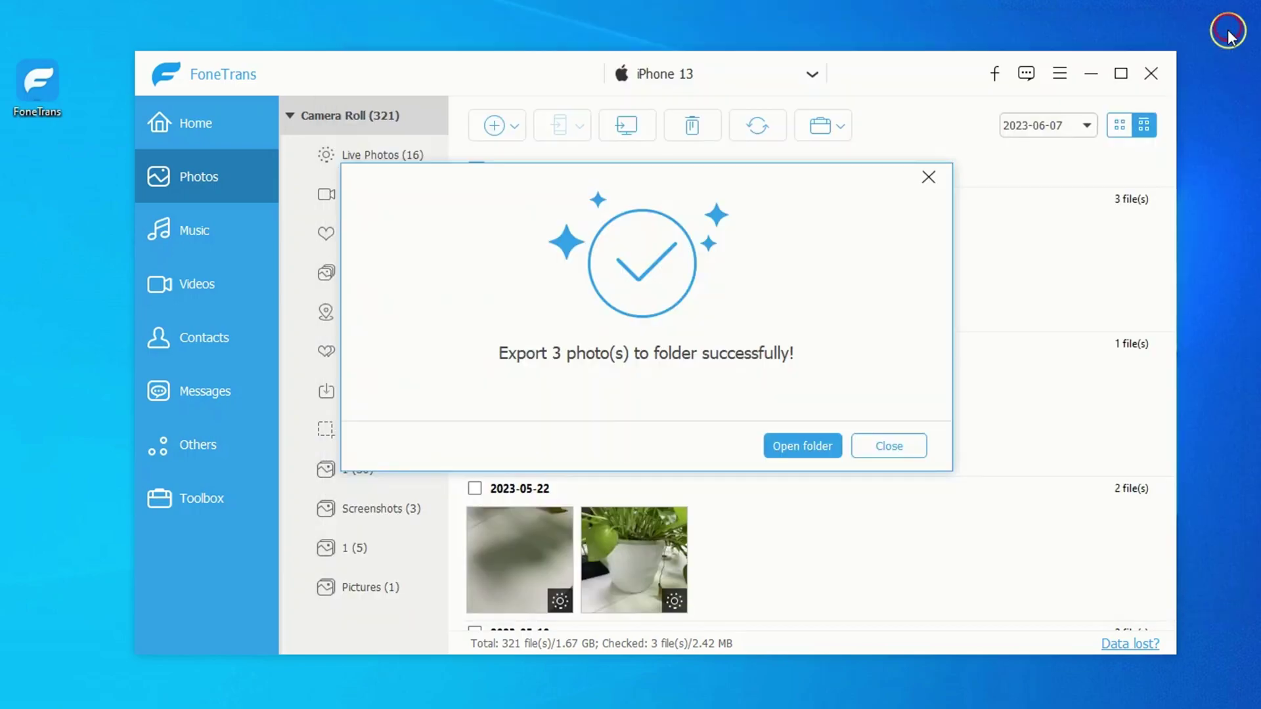
- Close the export success message and start adding a file, accepting the Camera Roll warning
left_click(898, 453)
left_click(515, 128)
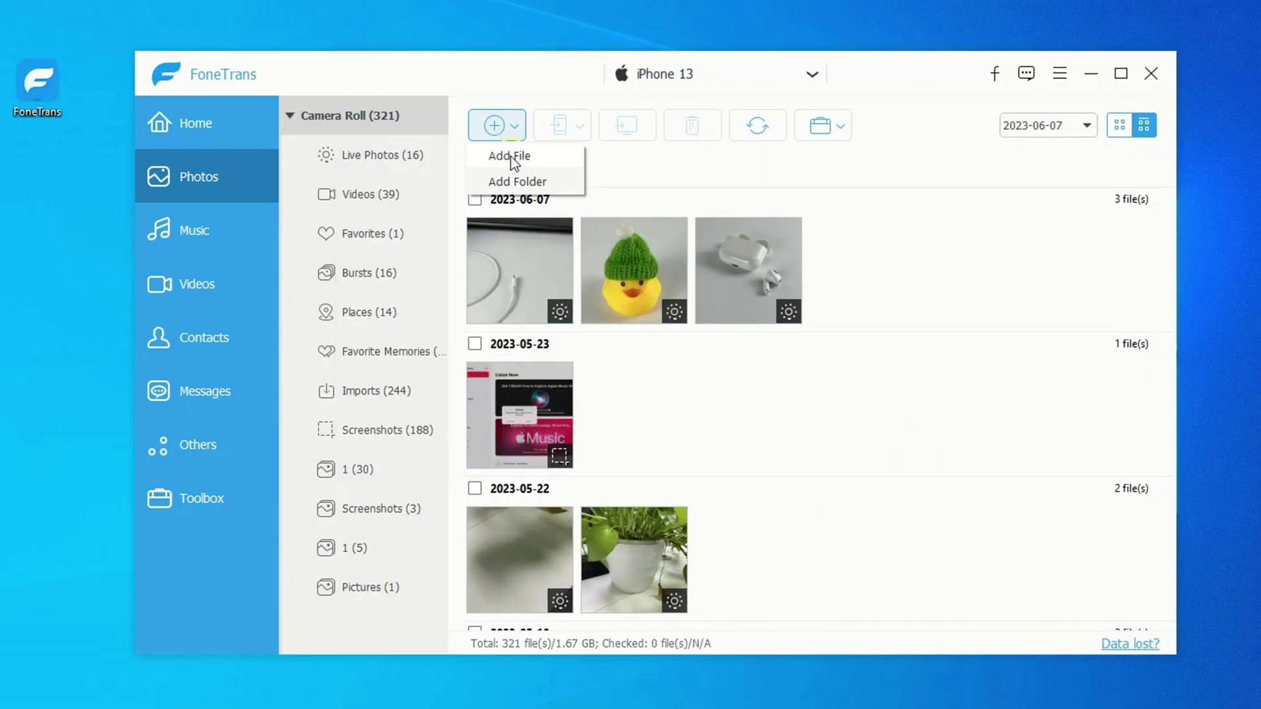
left_click(510, 153)
left_click(726, 384)
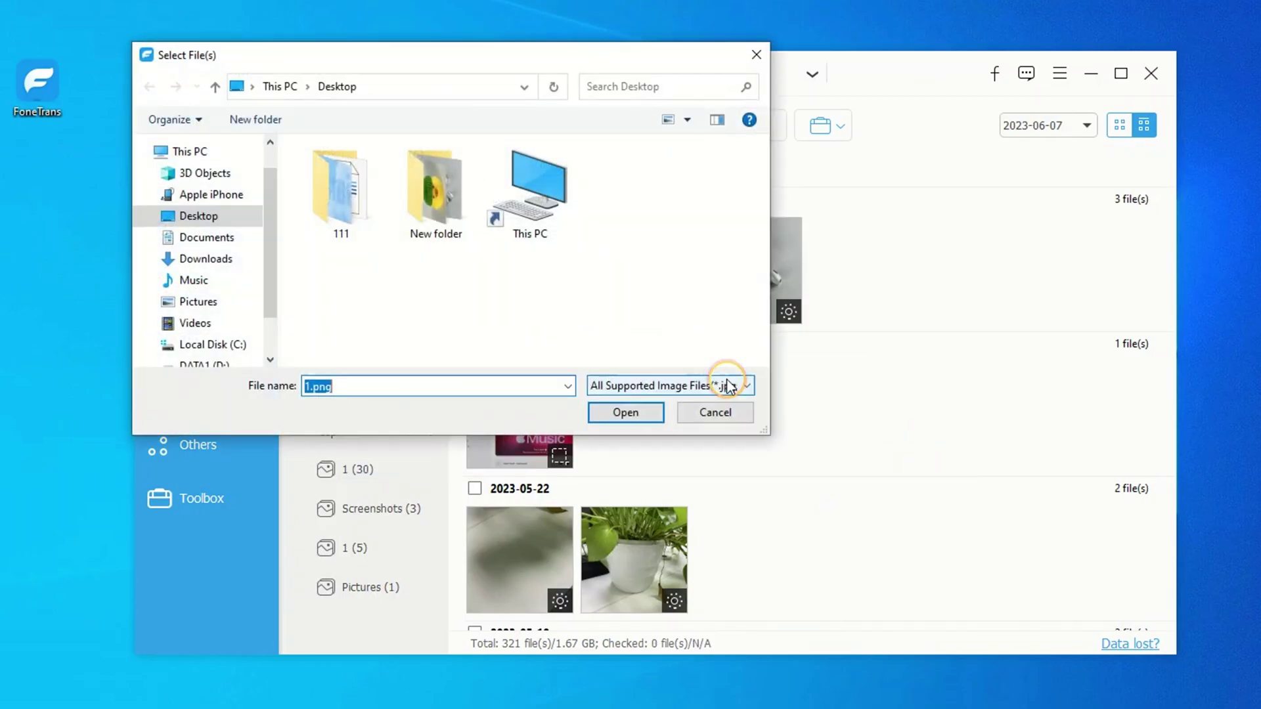
- Browse the desktop New folder, then cancel adding files to return to Camera Roll
left_click(406, 201)
double_click(406, 201)
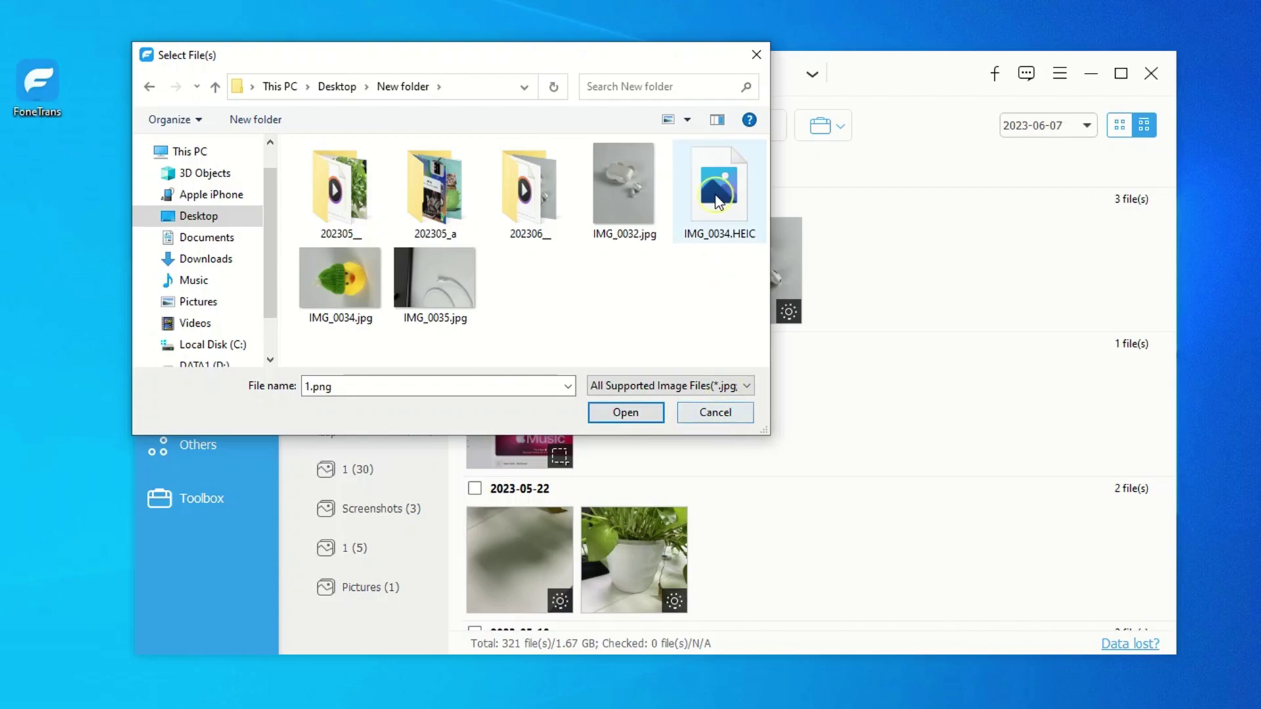
left_click(723, 417)
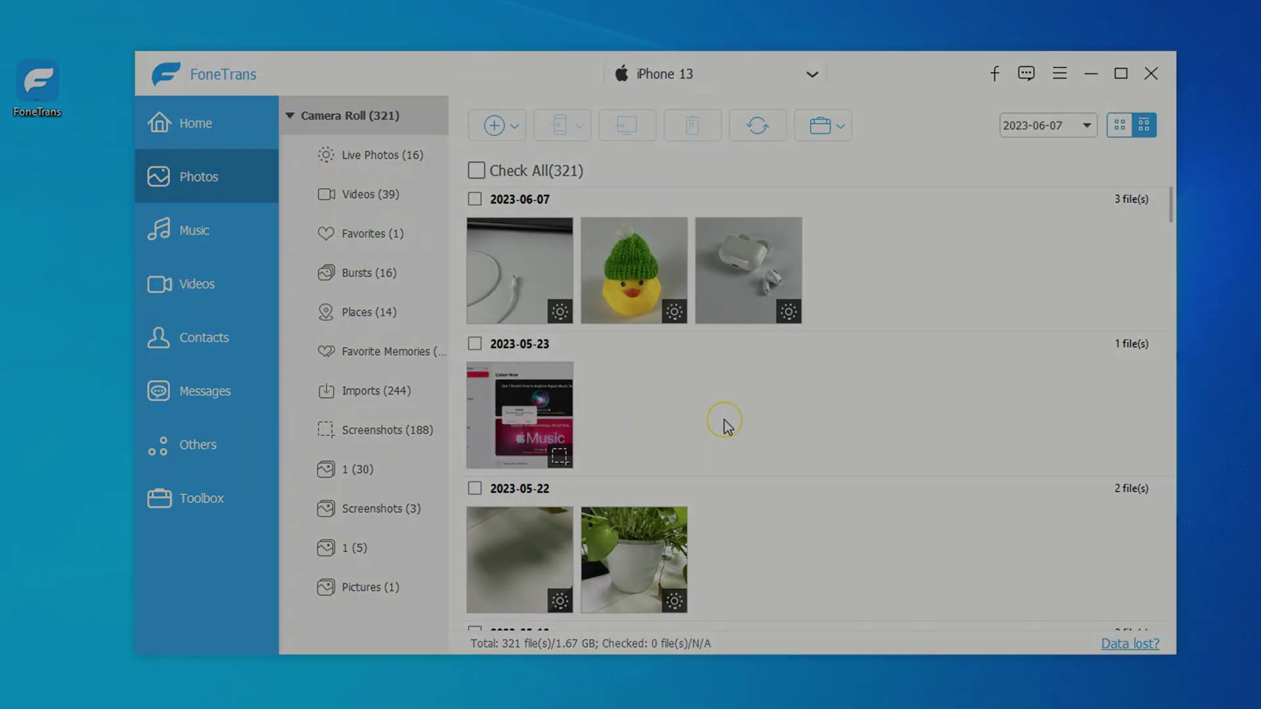